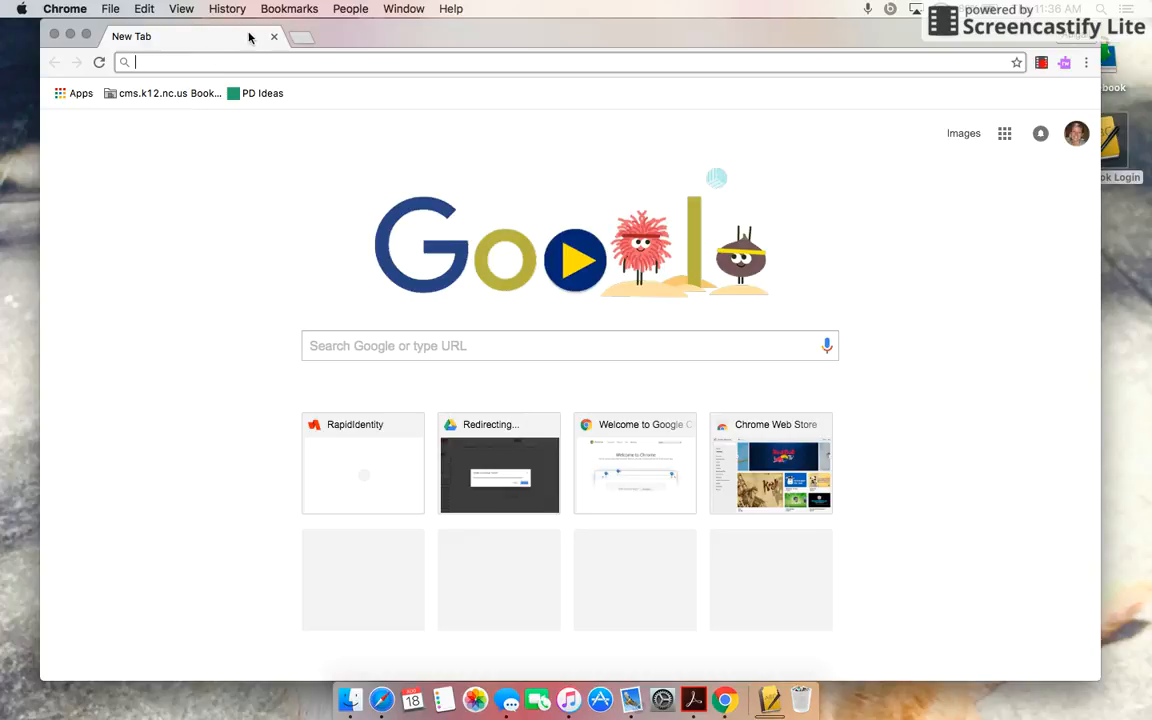
Step: Go to my.ncedcloud.org and log in to NCEdCloud with the account username and password
text(my.ncedcloud.org)
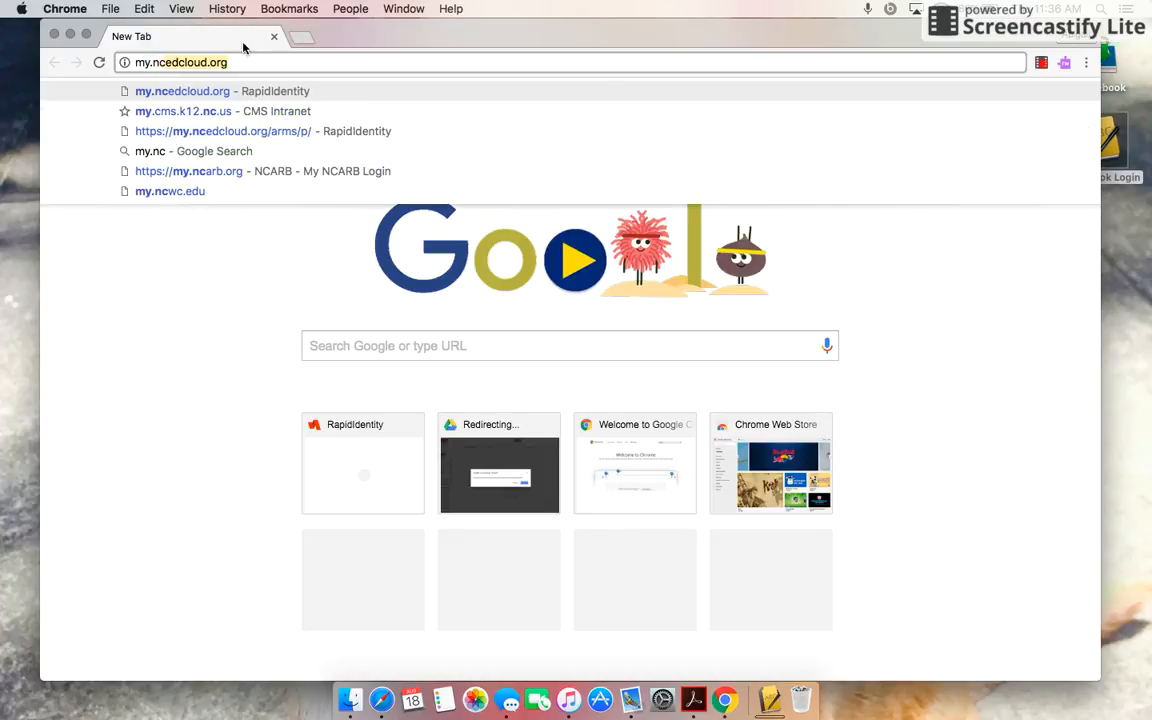
key(Return)
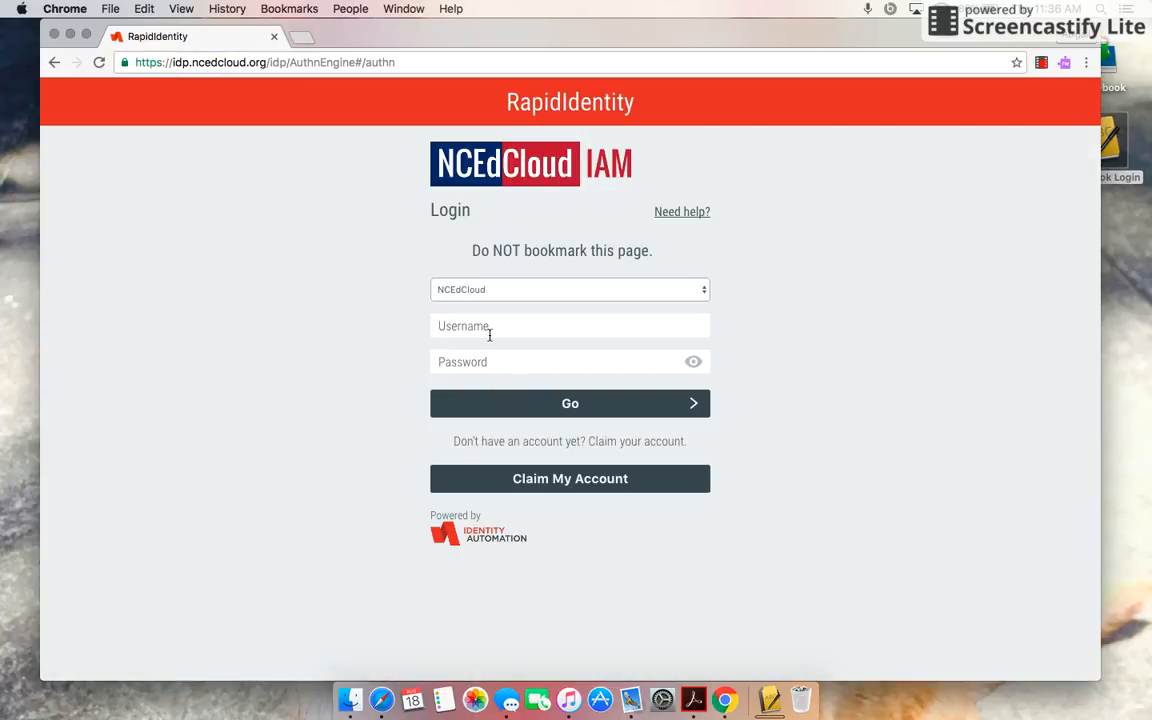
key(super+v)
text(****)
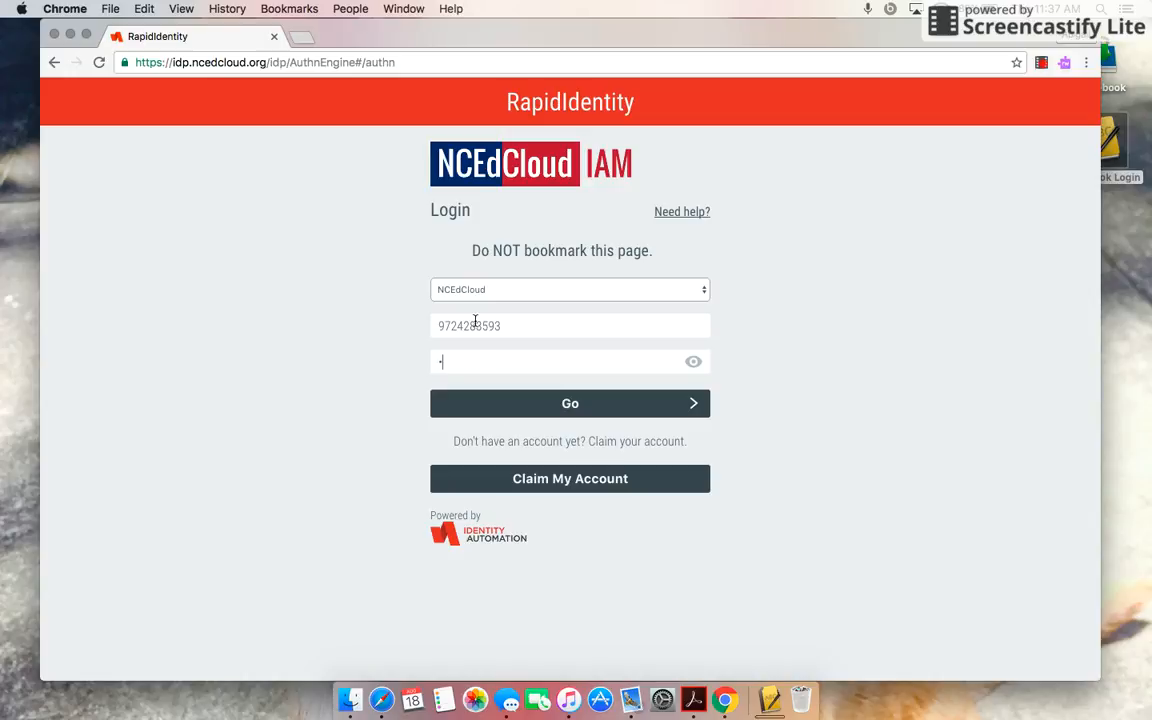
text(*********)
key(Return)
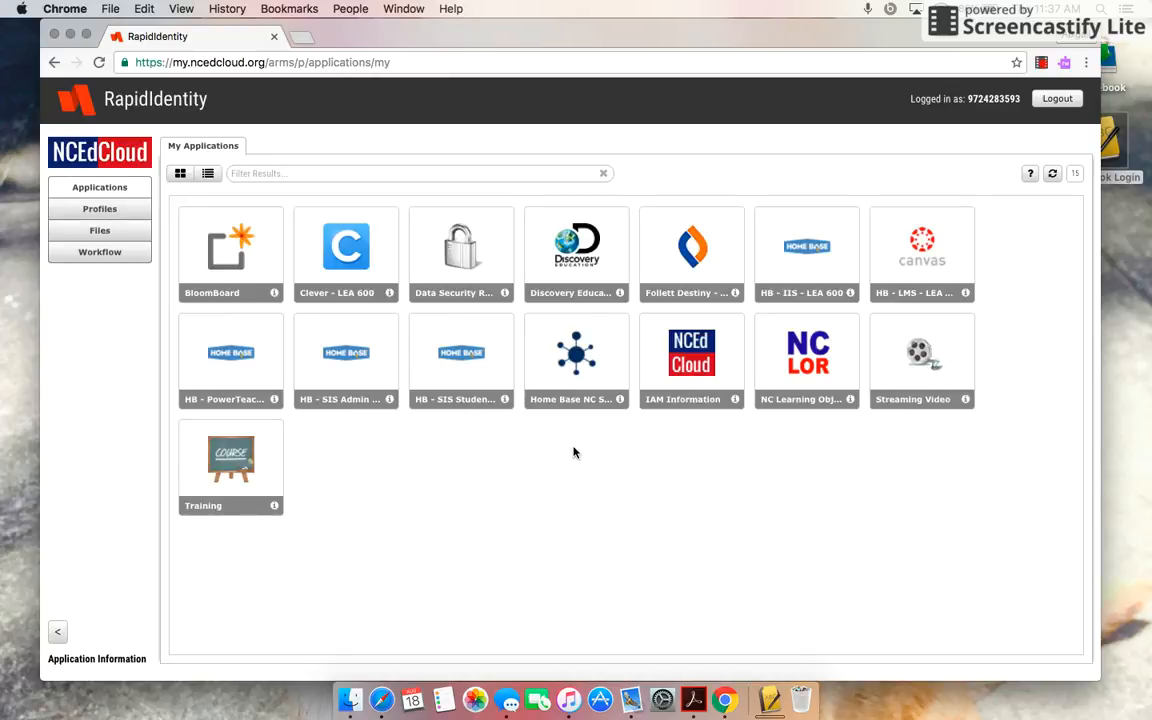
Step: Open the Home Base PowerTeacher application, then download and open the new gradebook's launch file
click(241, 370)
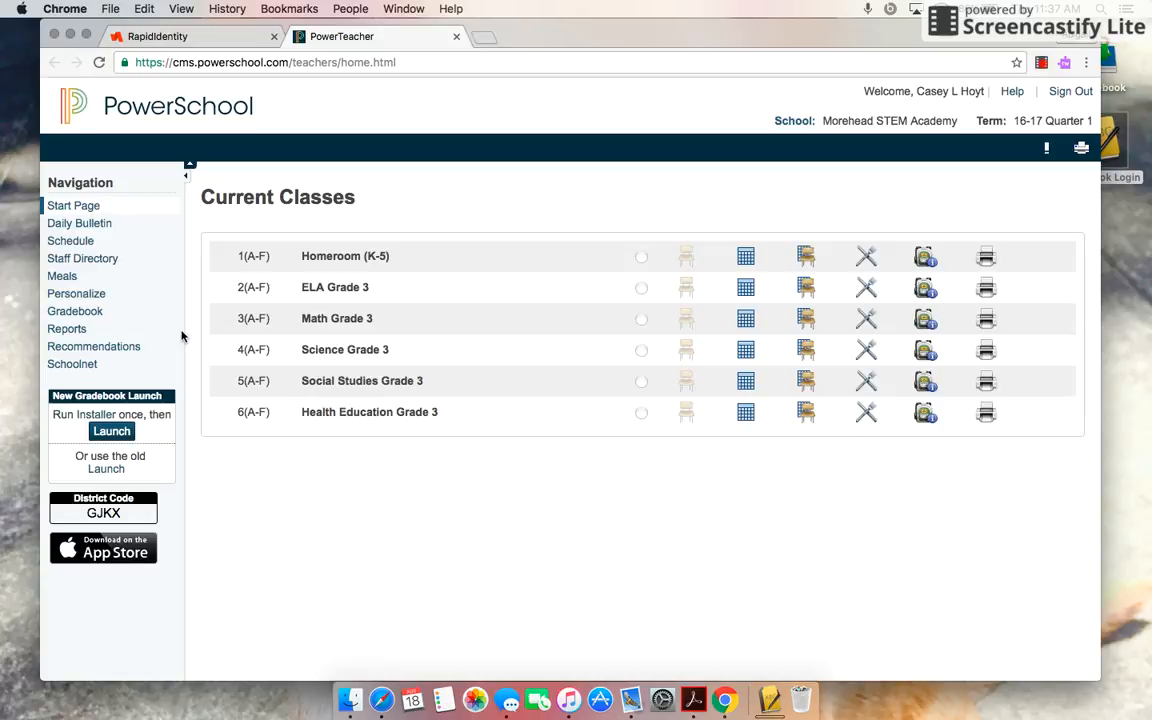
click(117, 432)
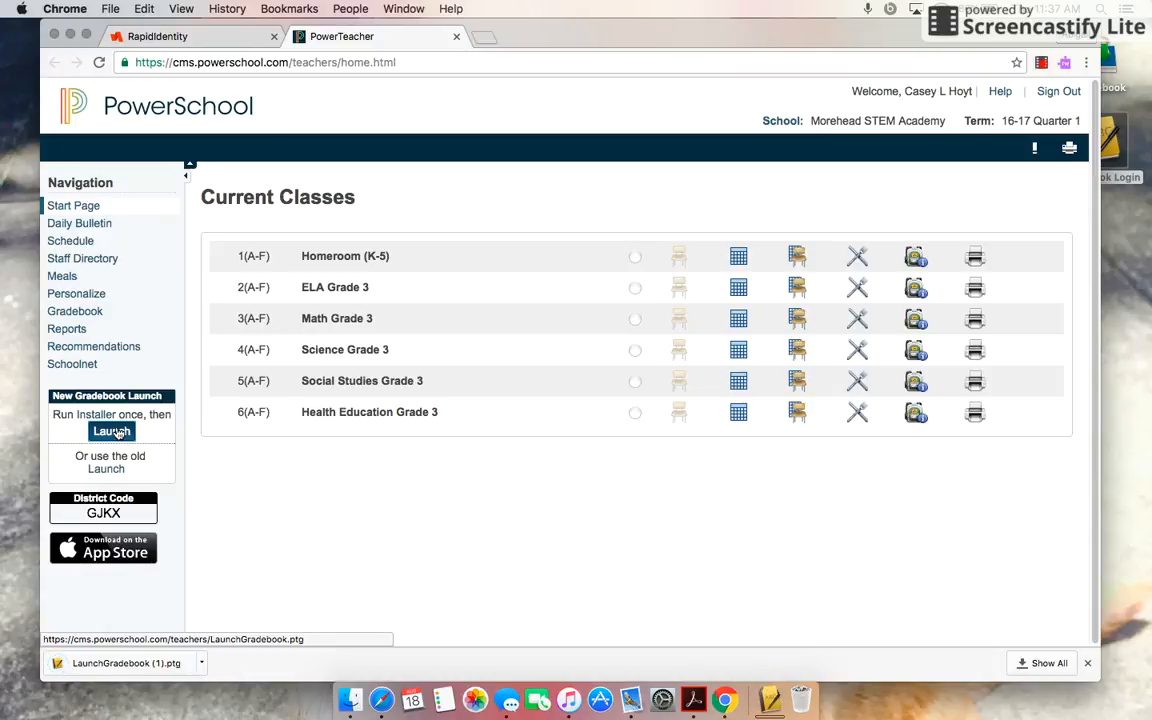
click(159, 662)
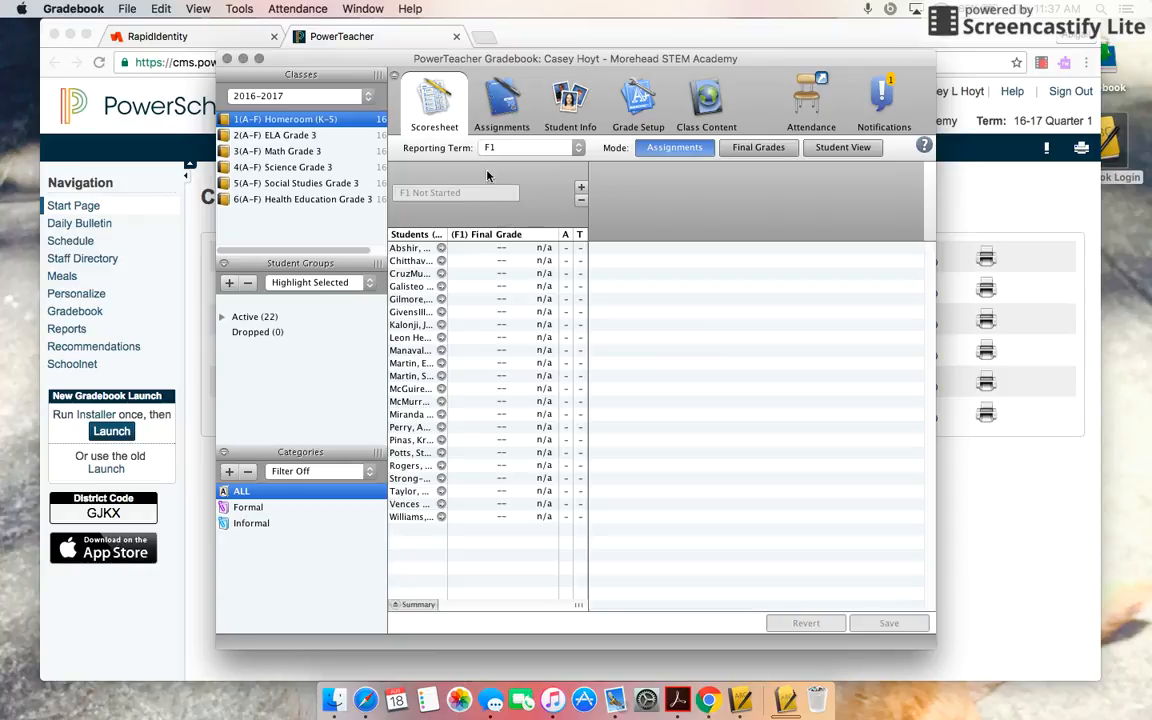
Step: Show the Homeroom class's grade setup calculations with 2016-2017 as the class term
click(631, 106)
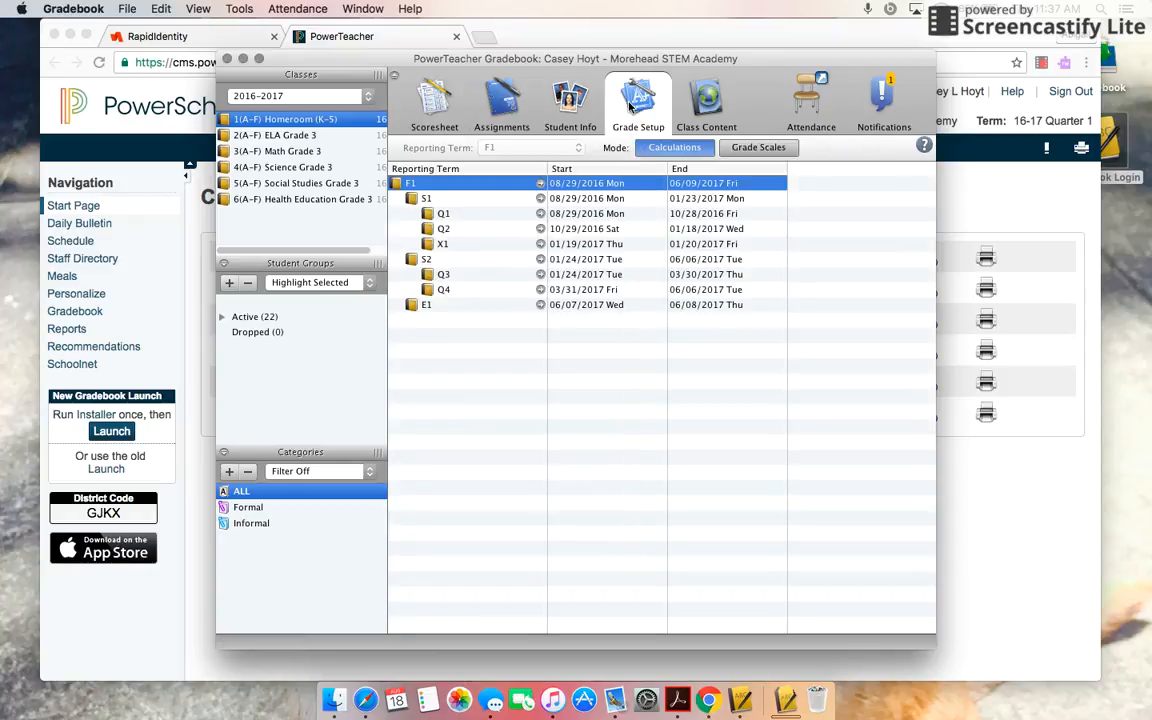
click(305, 95)
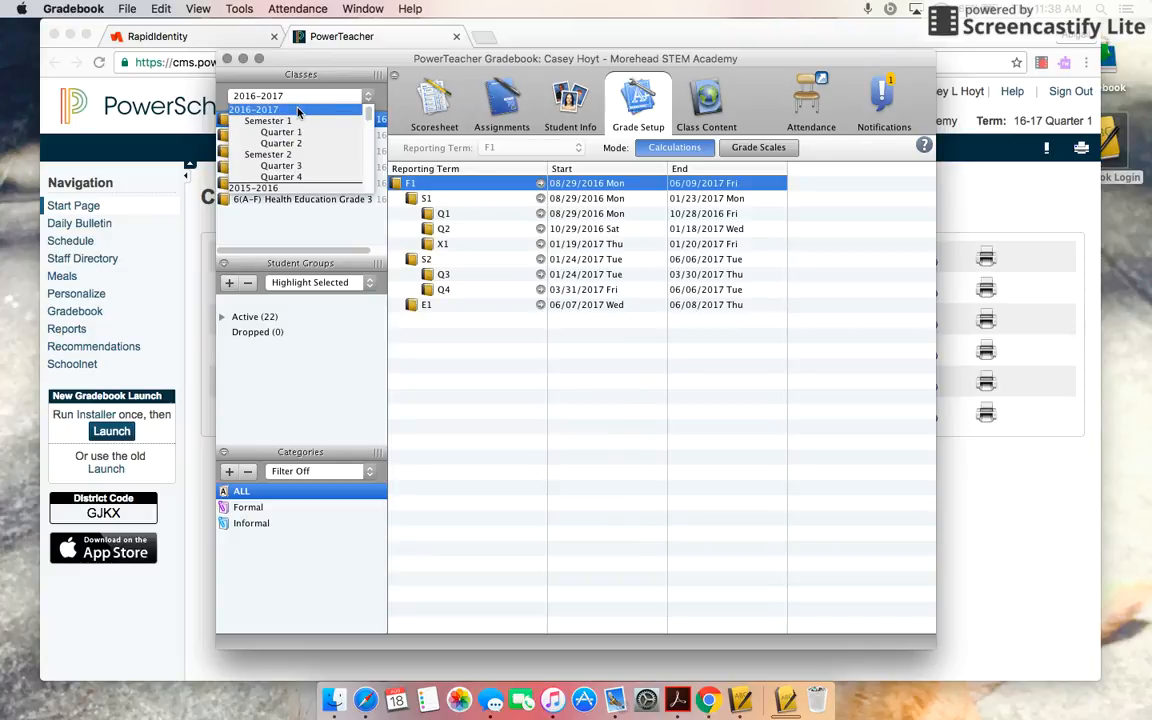
click(297, 110)
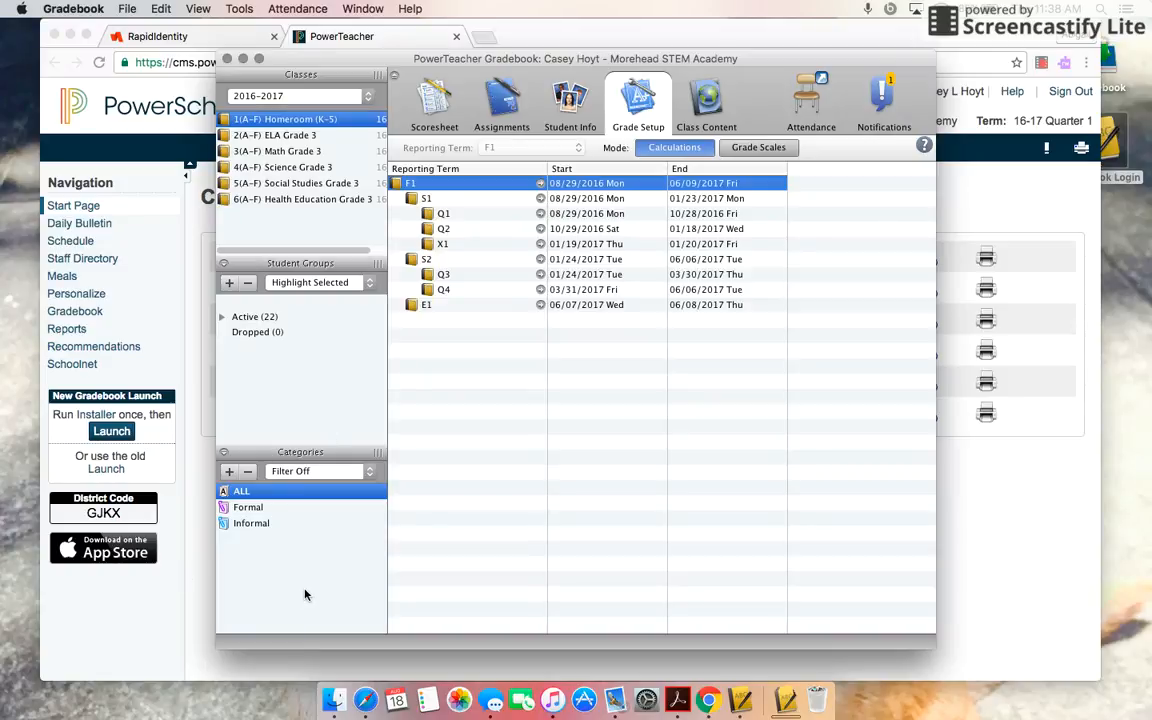
click(250, 507)
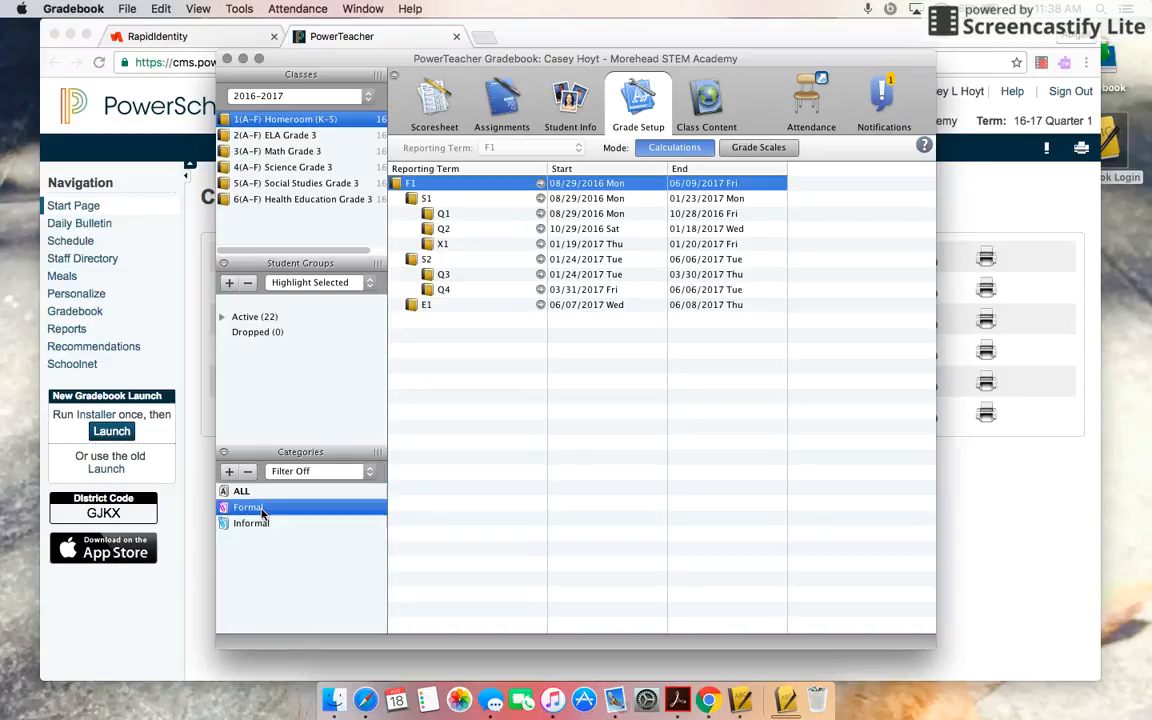
click(262, 525)
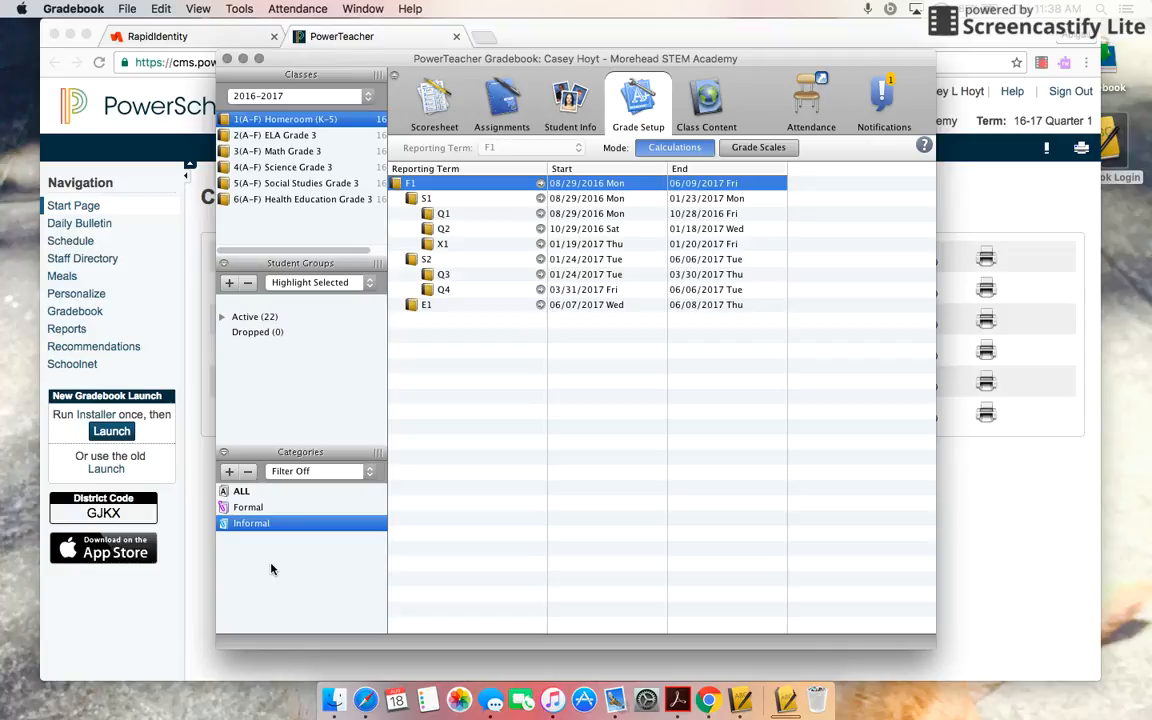
click(240, 507)
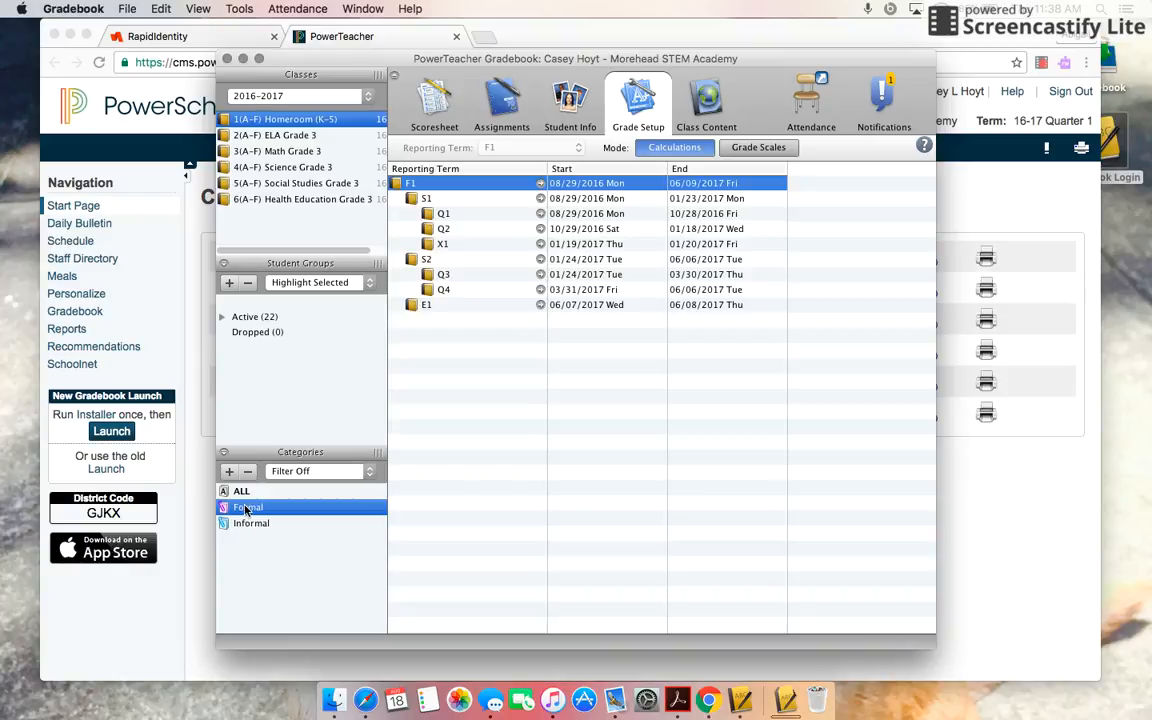
click(247, 472)
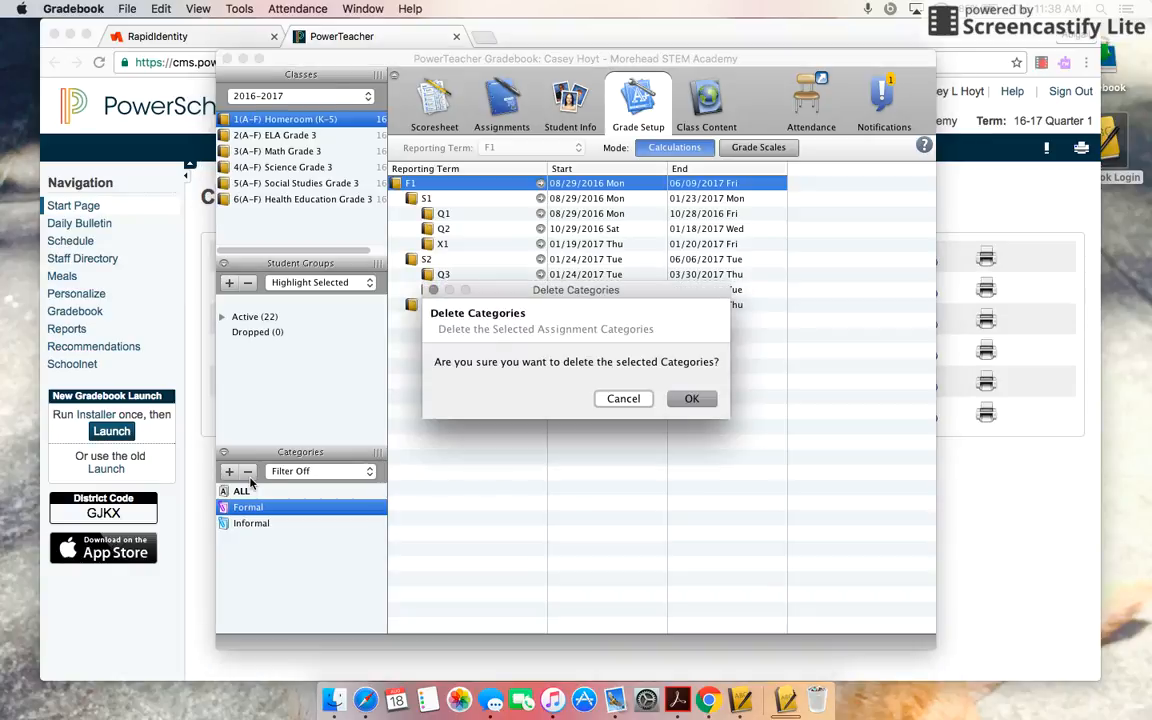
click(615, 401)
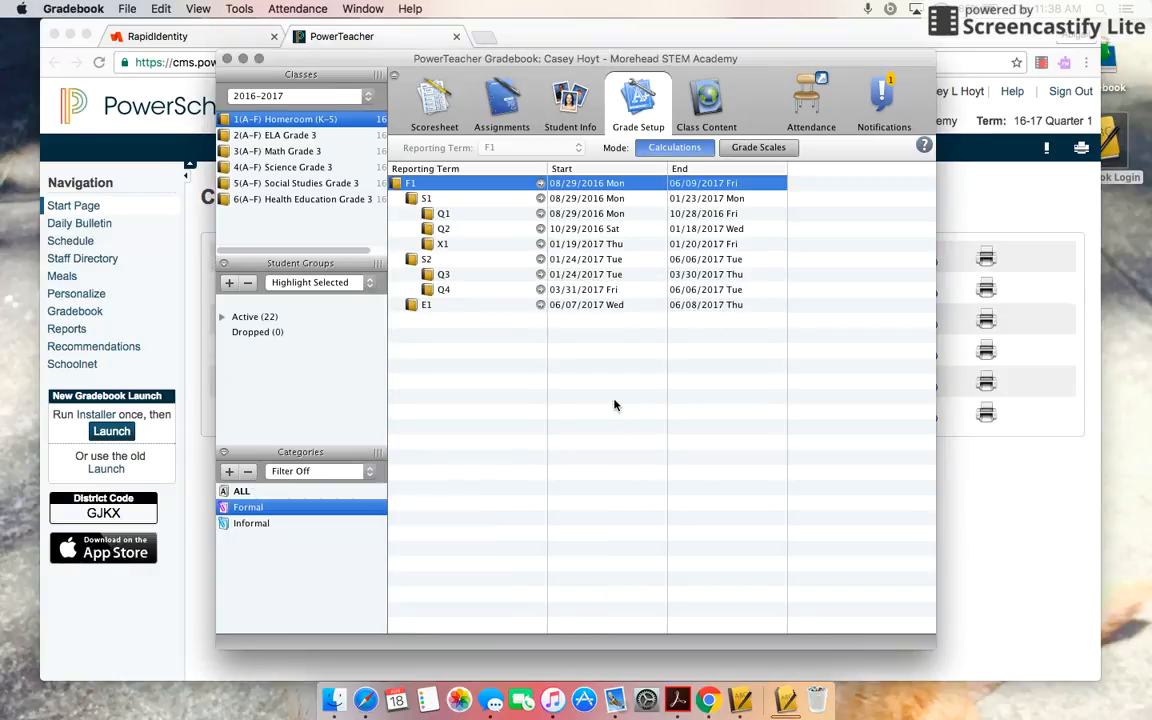
click(240, 523)
click(229, 472)
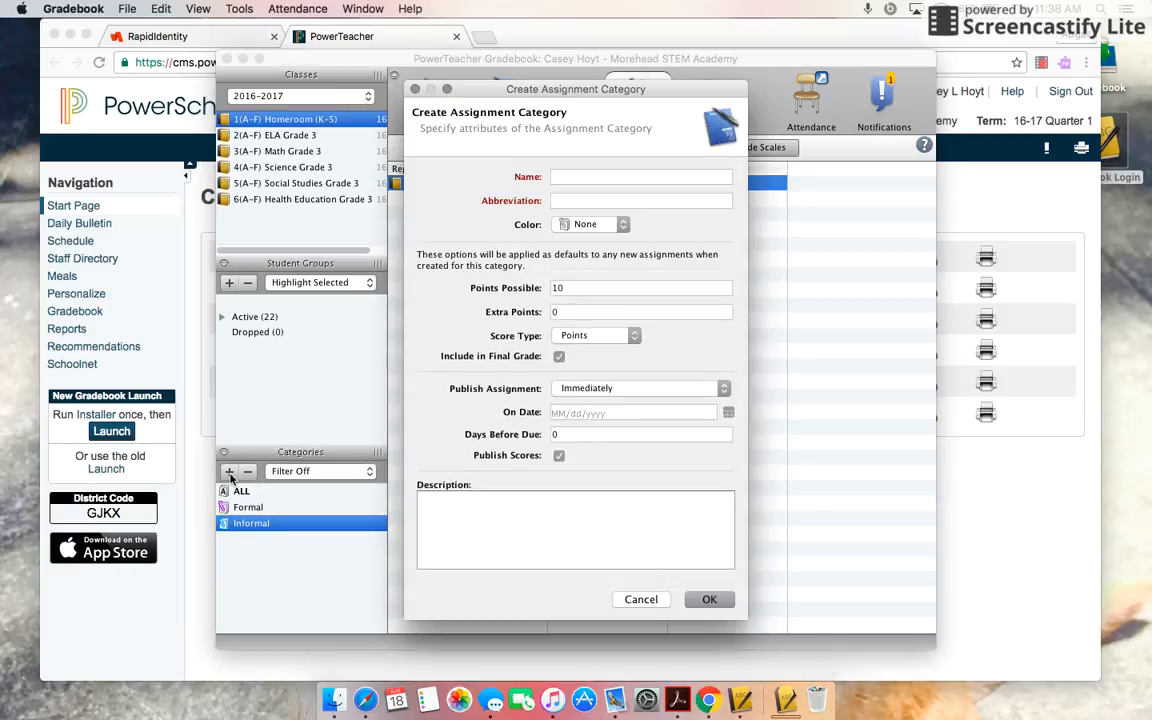
text(Formal)
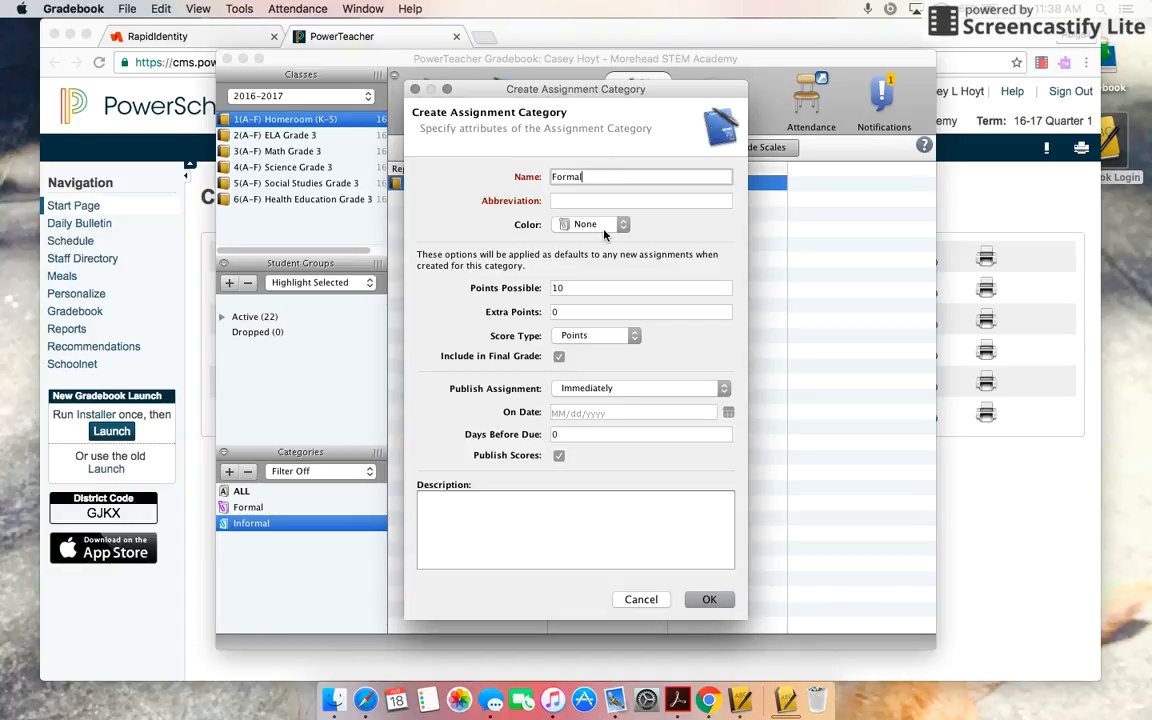
click(572, 287)
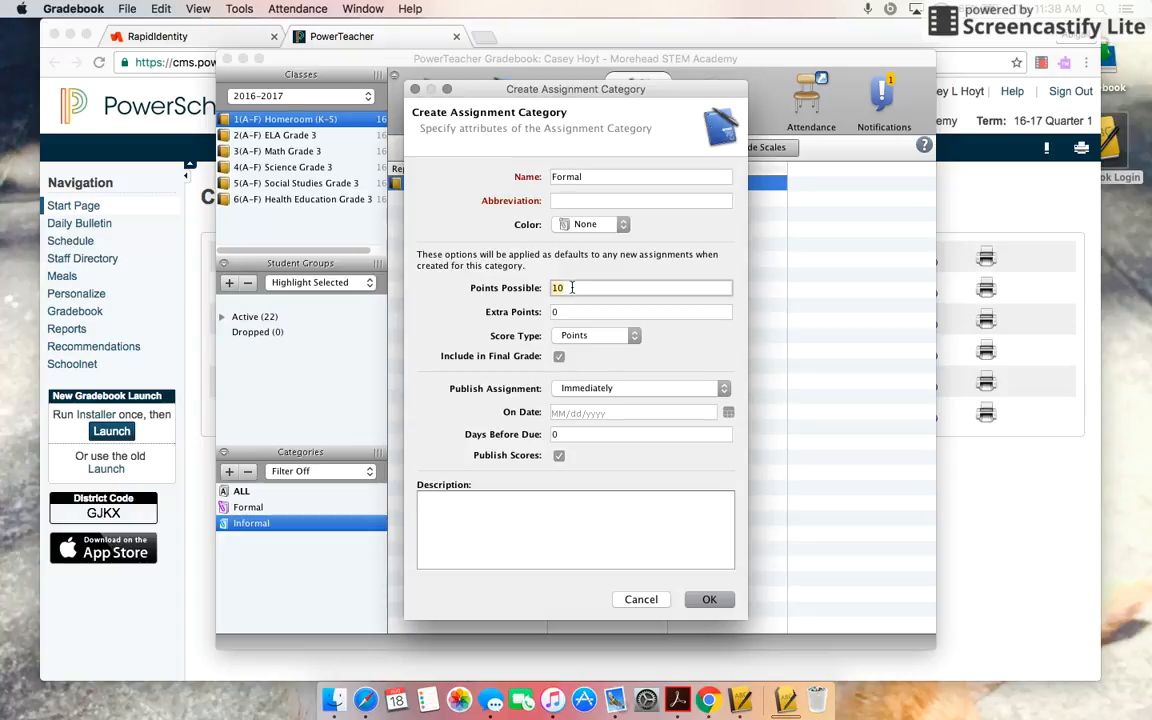
click(640, 599)
Step: Review the attributes of the existing Formal assignment category and leave them as they are
double_click(285, 507)
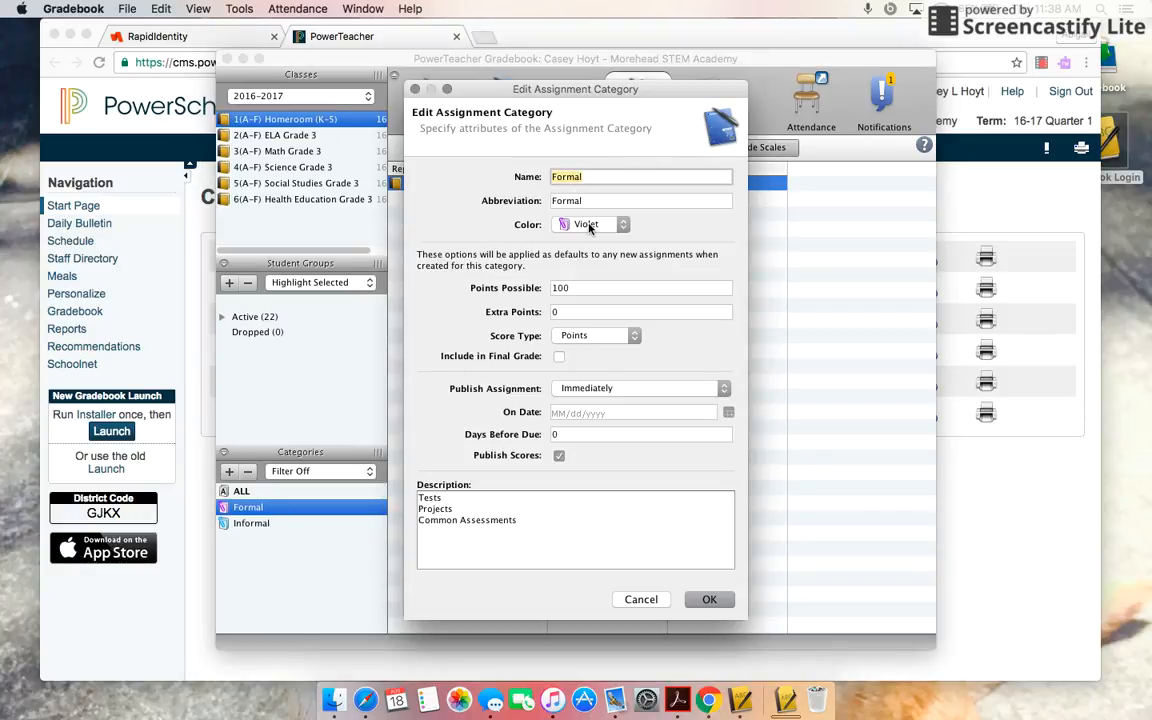
click(636, 599)
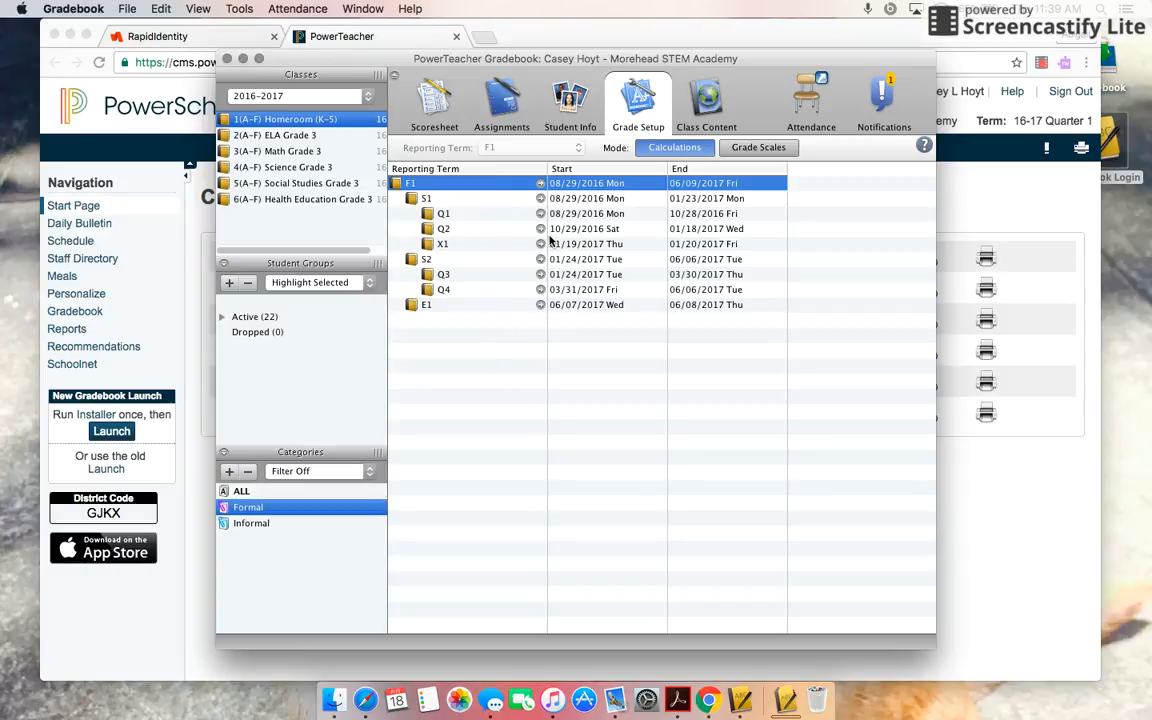
click(466, 199)
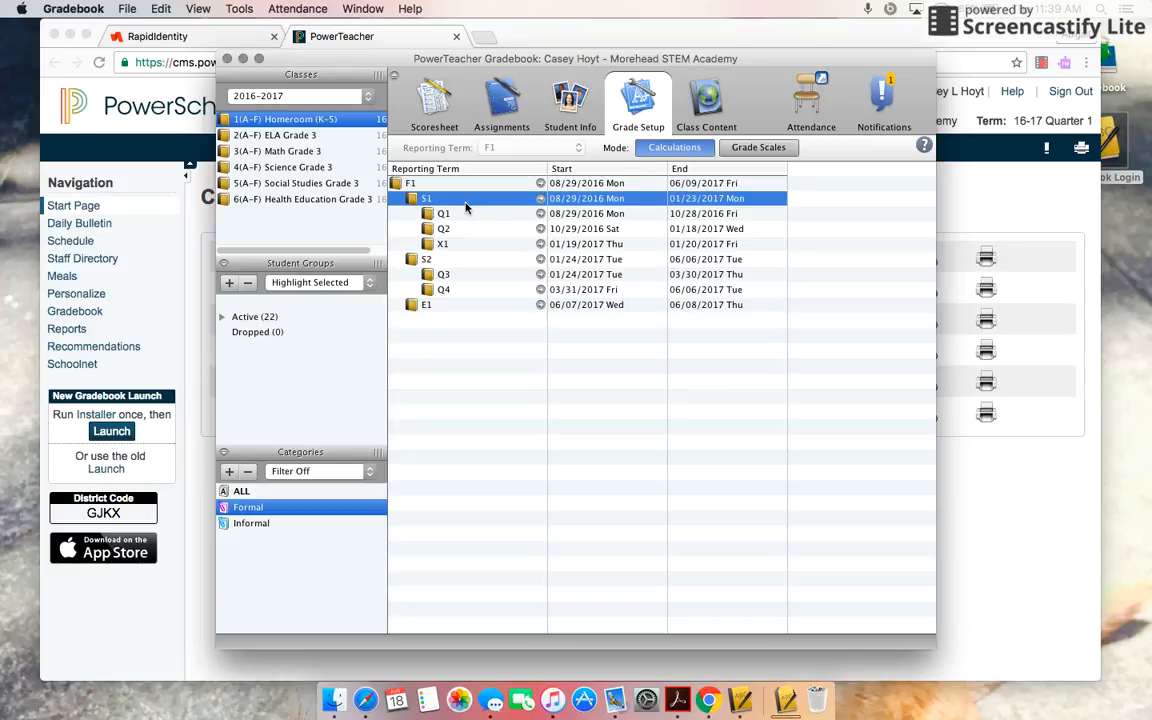
click(463, 214)
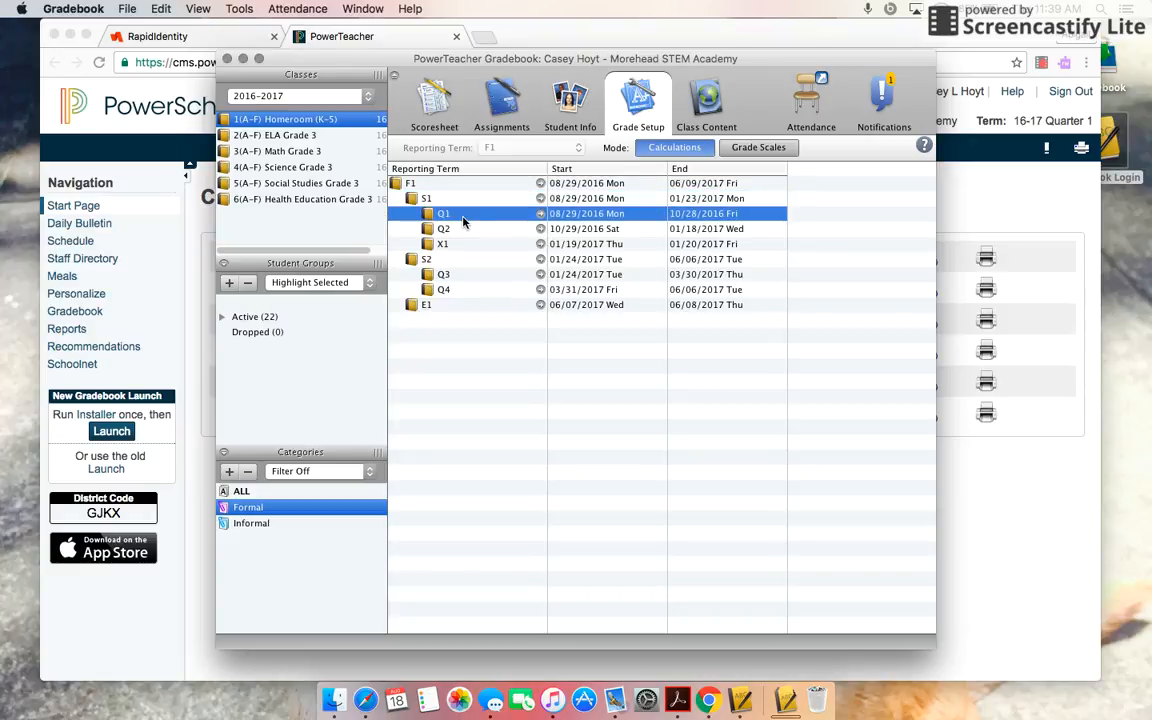
click(459, 245)
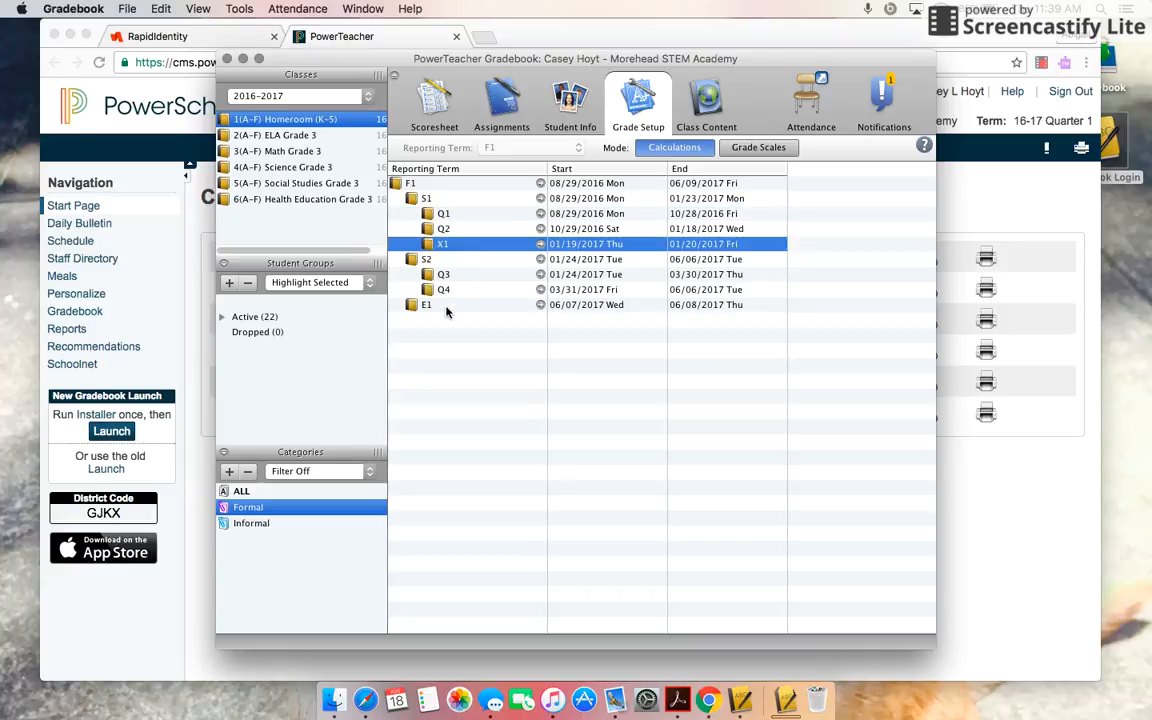
click(445, 304)
click(450, 247)
Step: Calculate the F1 final grade using Term Weights / Standards Weights and expand semesters S1 and S2 into their component terms
click(424, 185)
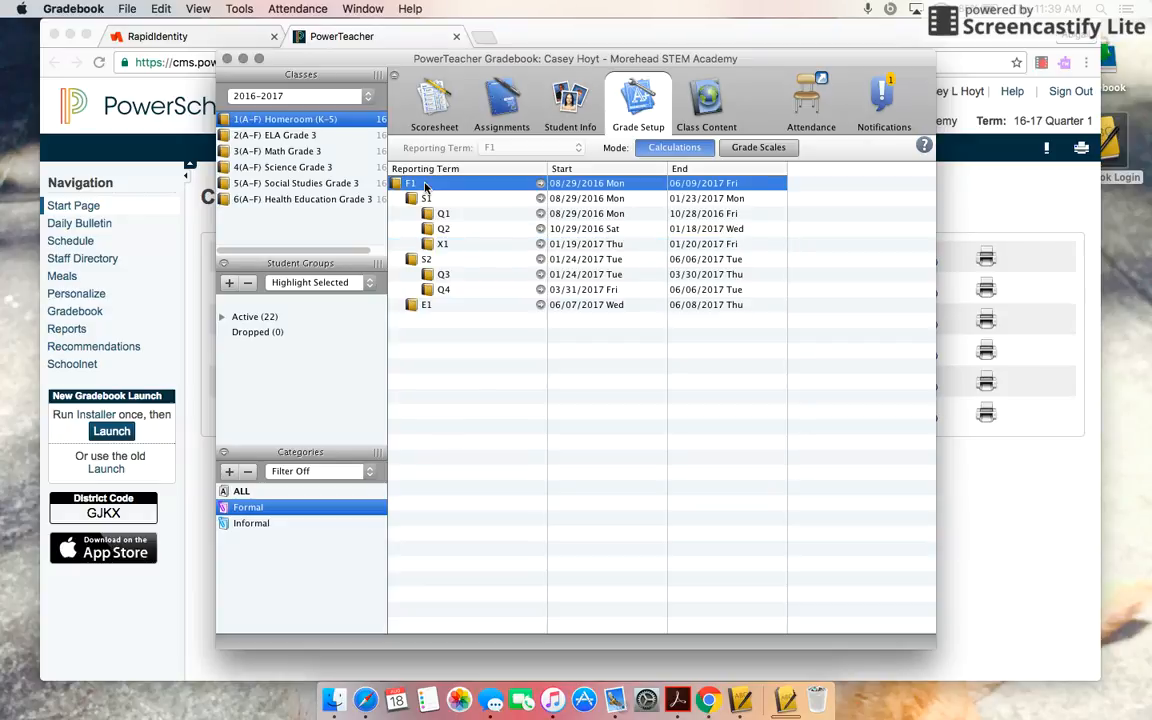
double_click(424, 185)
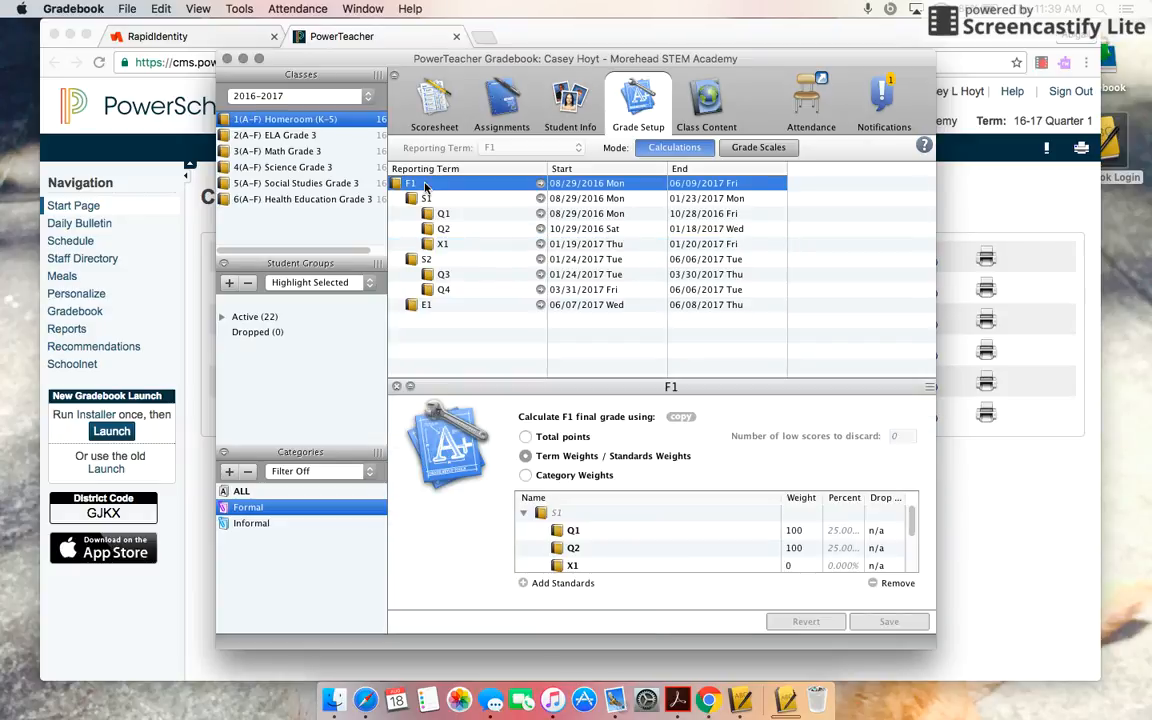
click(525, 456)
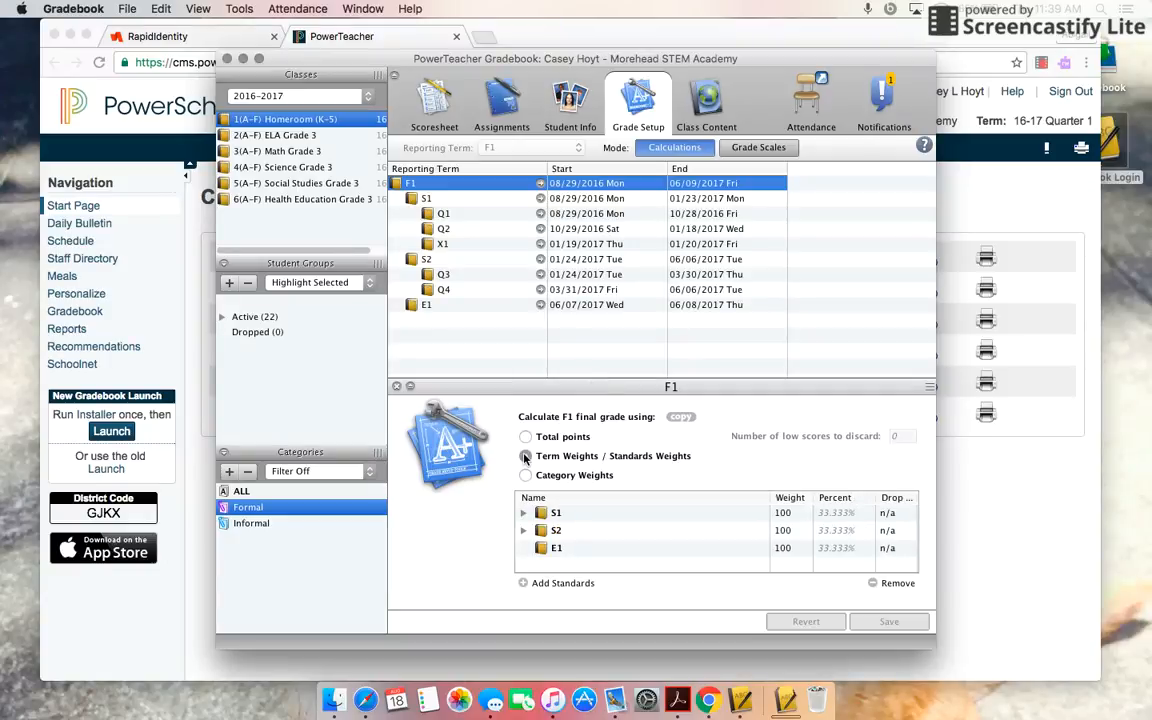
click(523, 531)
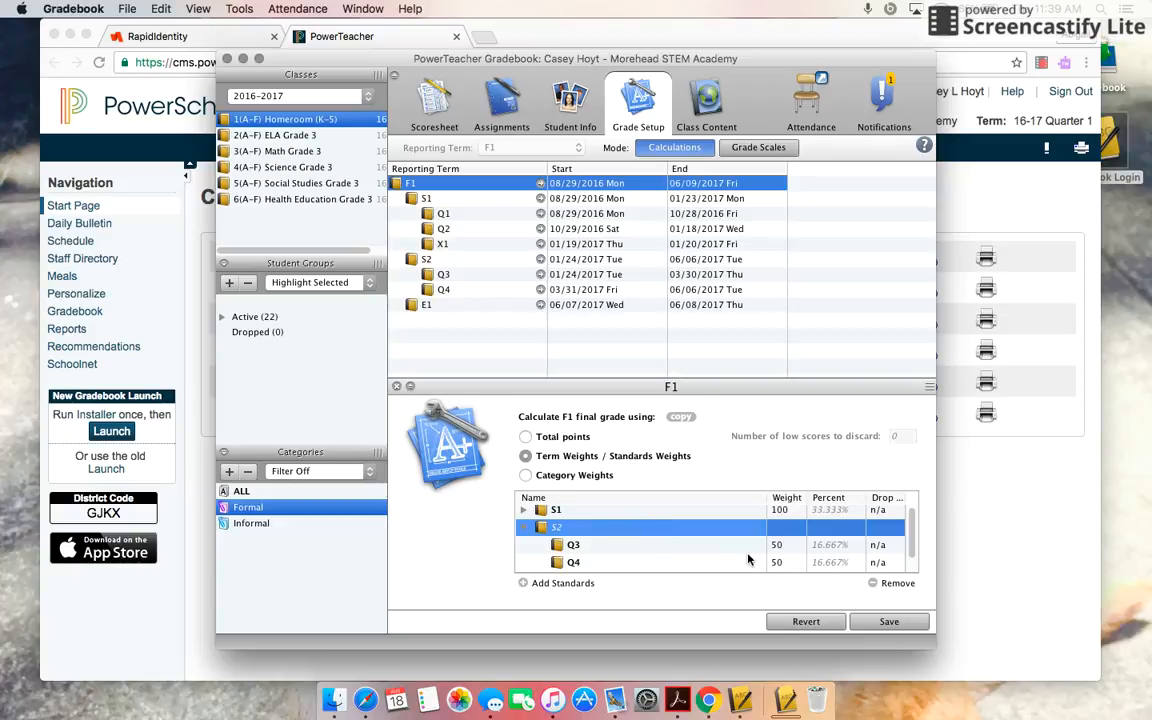
scroll(748, 558, down, 1)
scroll(750, 552, up, 1)
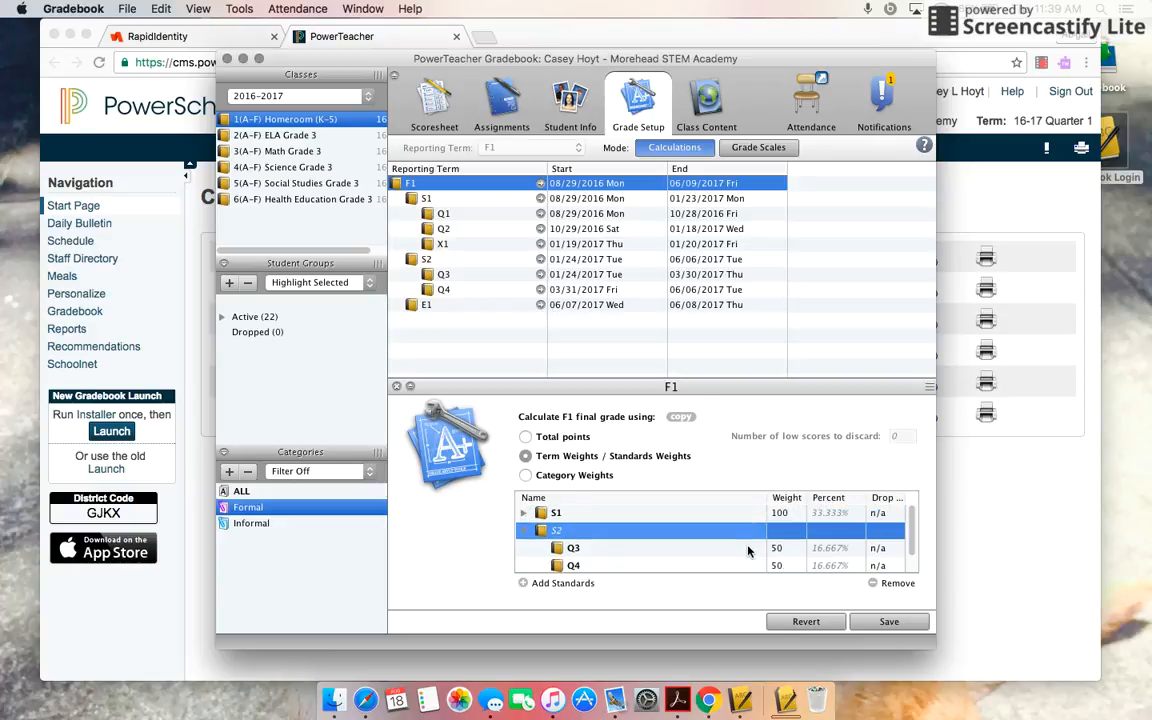
click(522, 515)
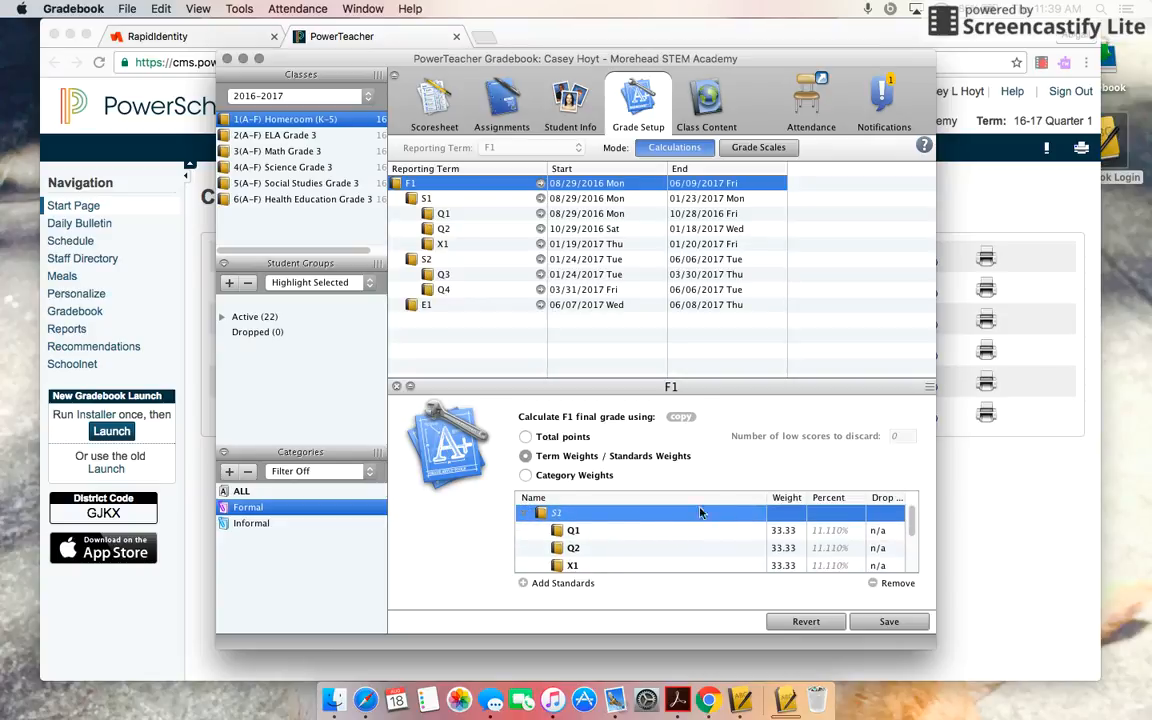
Step: Under S1, set the weights of Q1 and Q2 to 100 and the weight of X1 to 0
click(788, 532)
text(100)
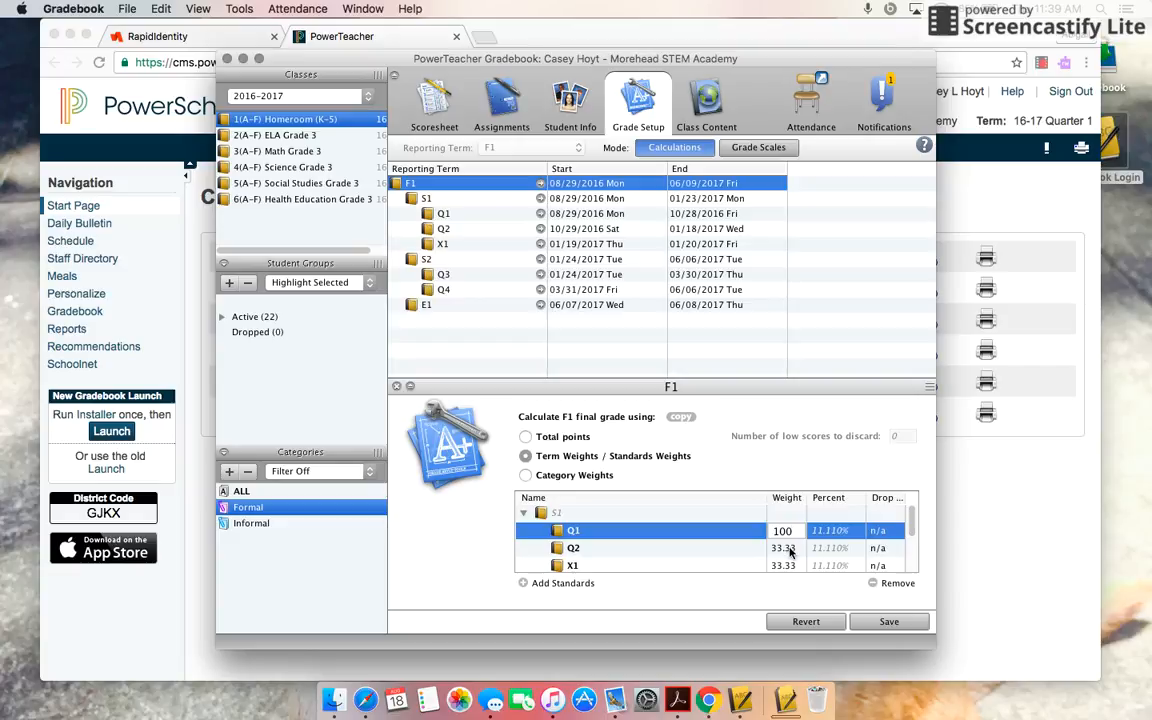
click(789, 549)
text(100)
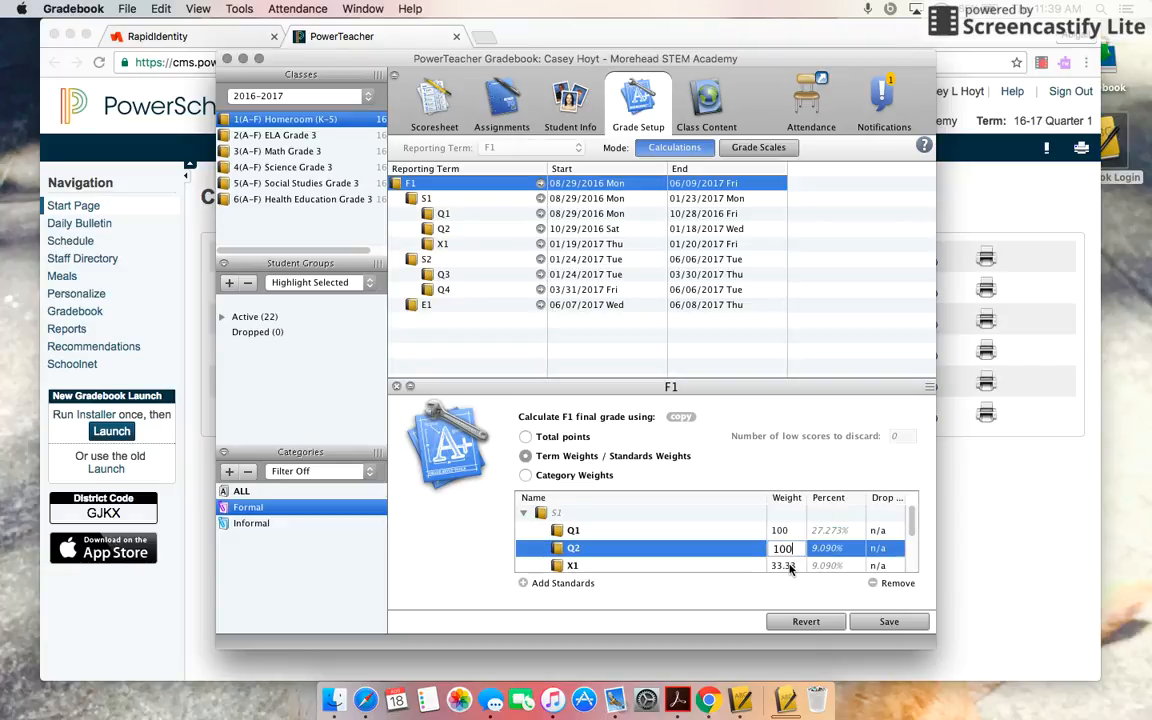
key(Tab)
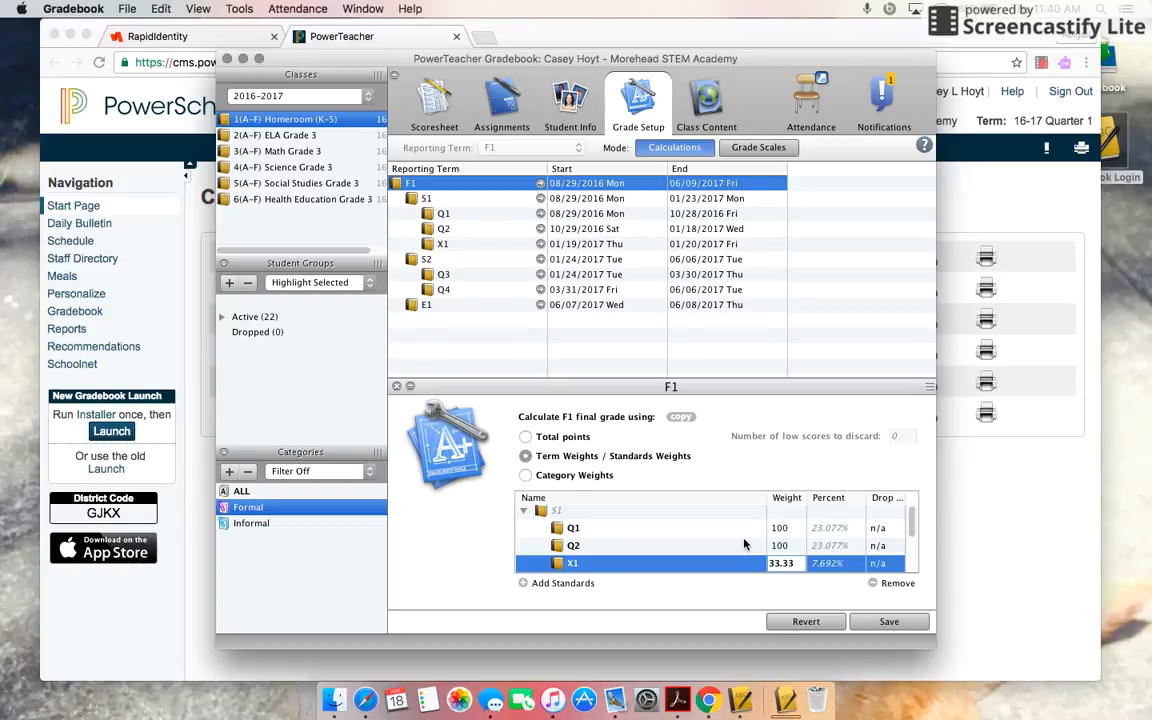
key(BackSpace)
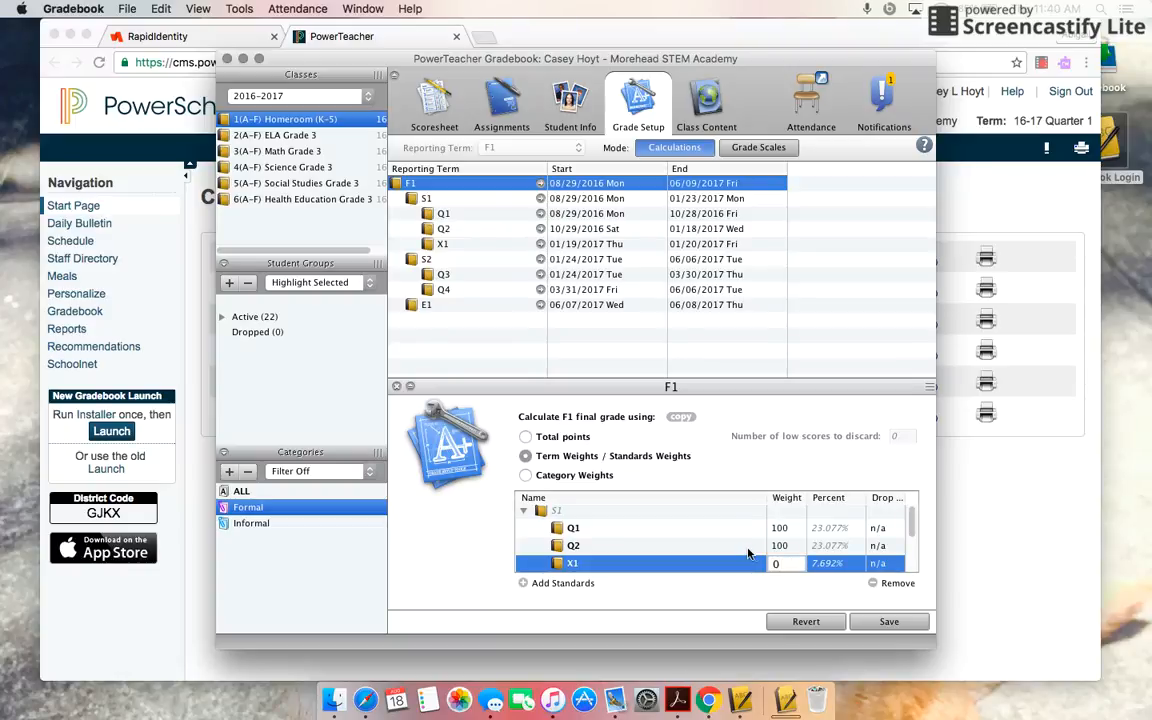
Step: In the F1 calculation, set the weights of Q3 and Q4 under S2 to 100 and the weight of E1 to 0
scroll(746, 548, down, 3)
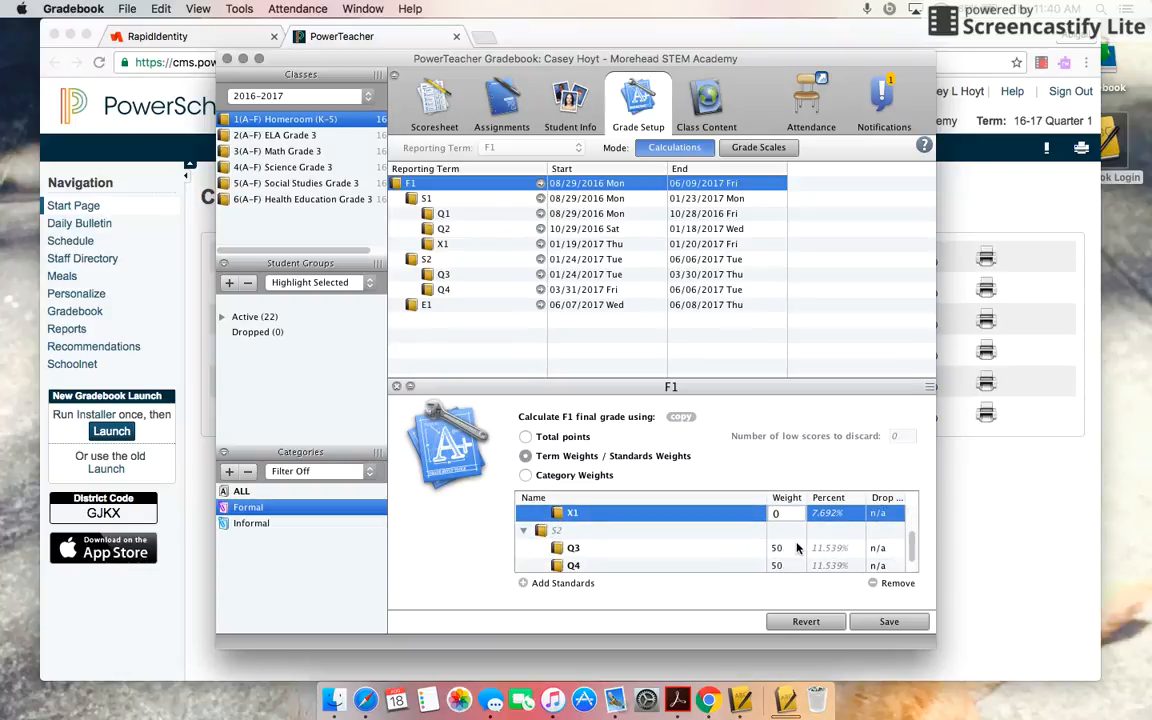
click(797, 547)
text(100)
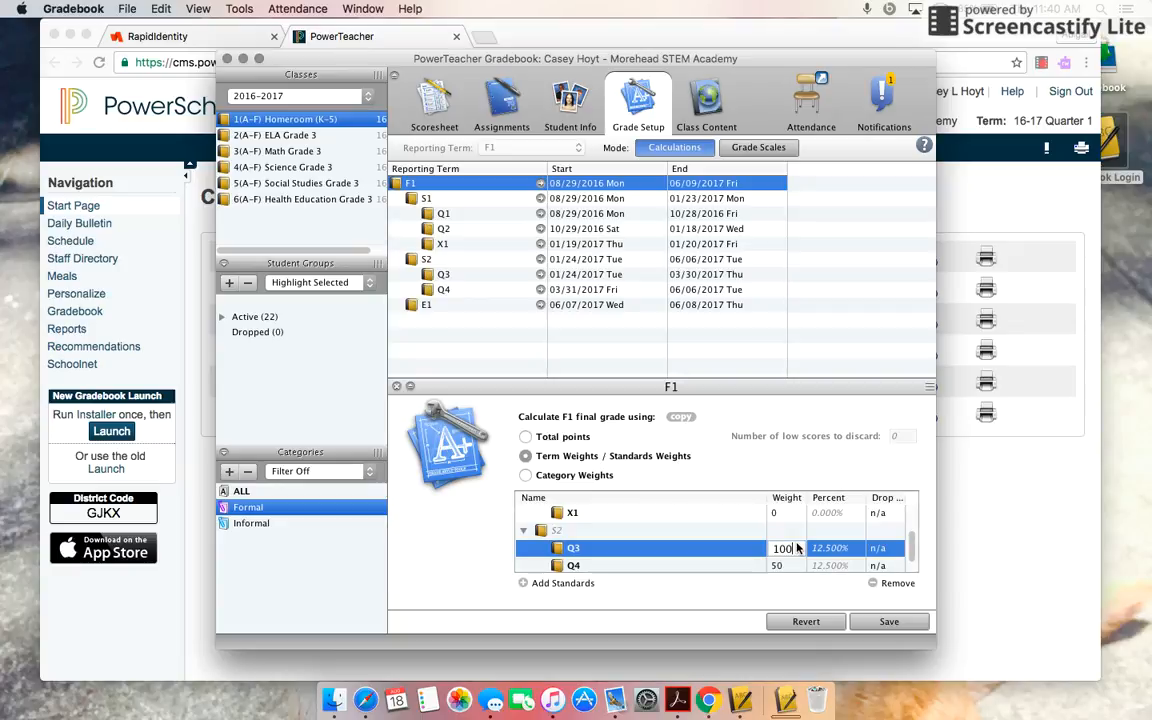
click(799, 566)
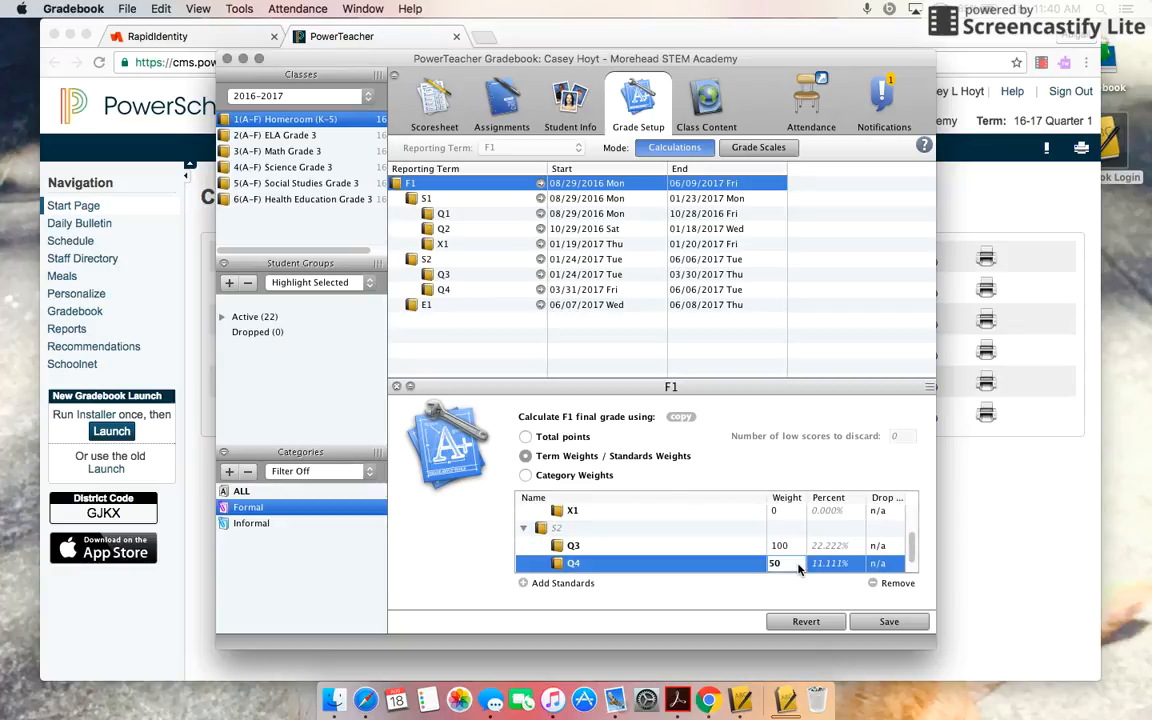
text(100)
scroll(735, 556, down, 1)
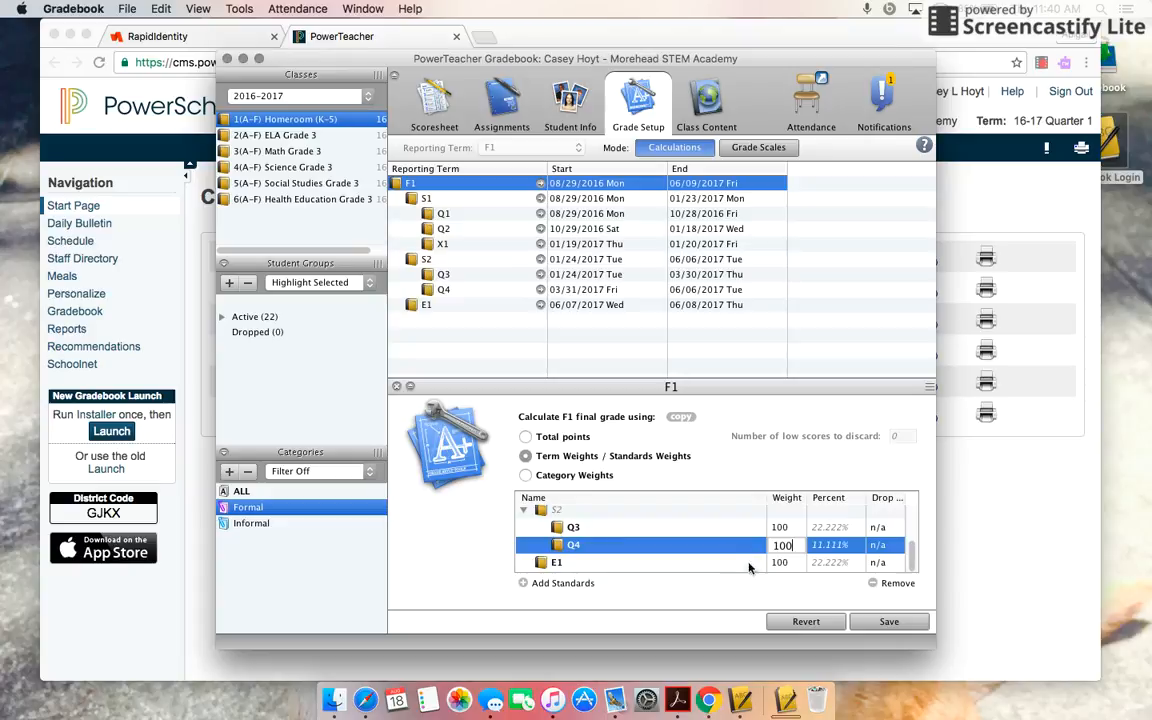
click(792, 565)
text(0)
click(830, 544)
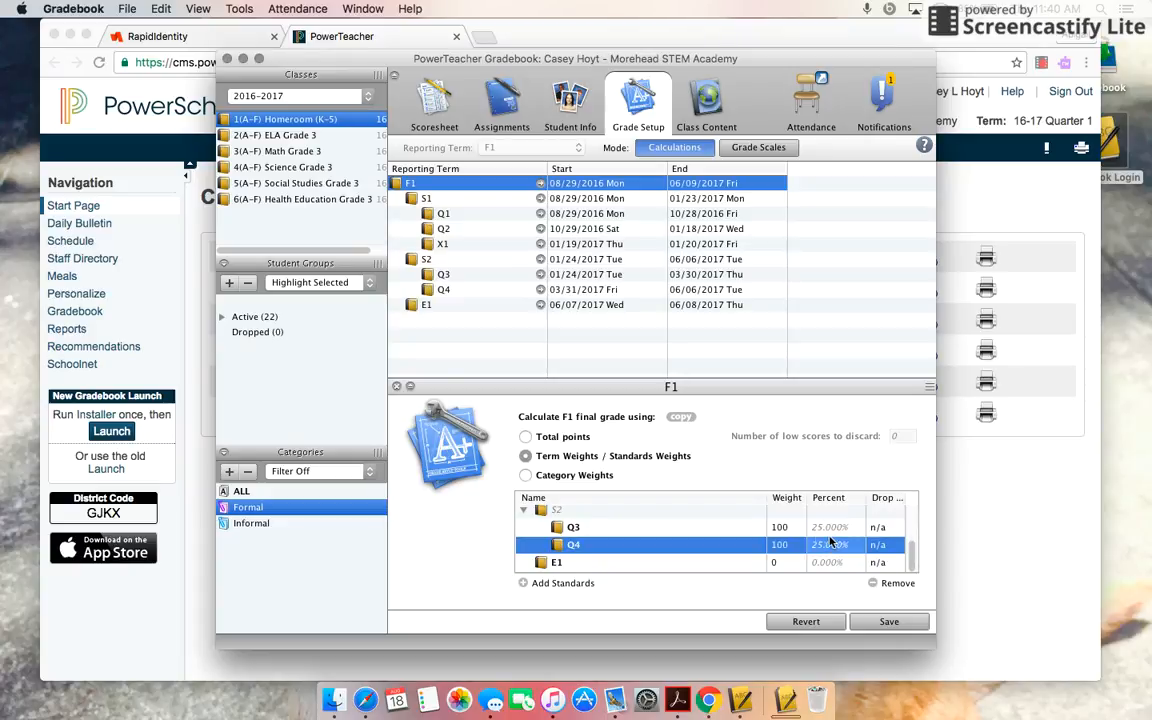
Step: Check the percentages of all component terms in the F1 calculation and save the setup
scroll(830, 537, up, 3)
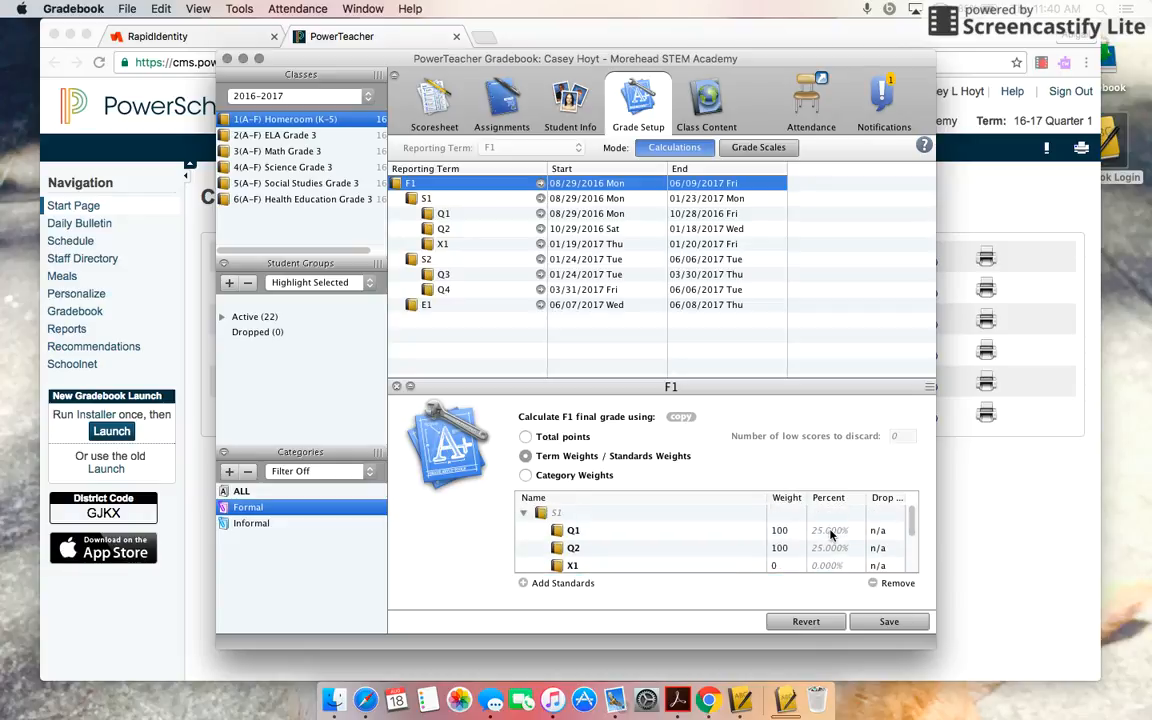
click(837, 529)
key(Down)
key(Down)
key(Down)
key(Down)
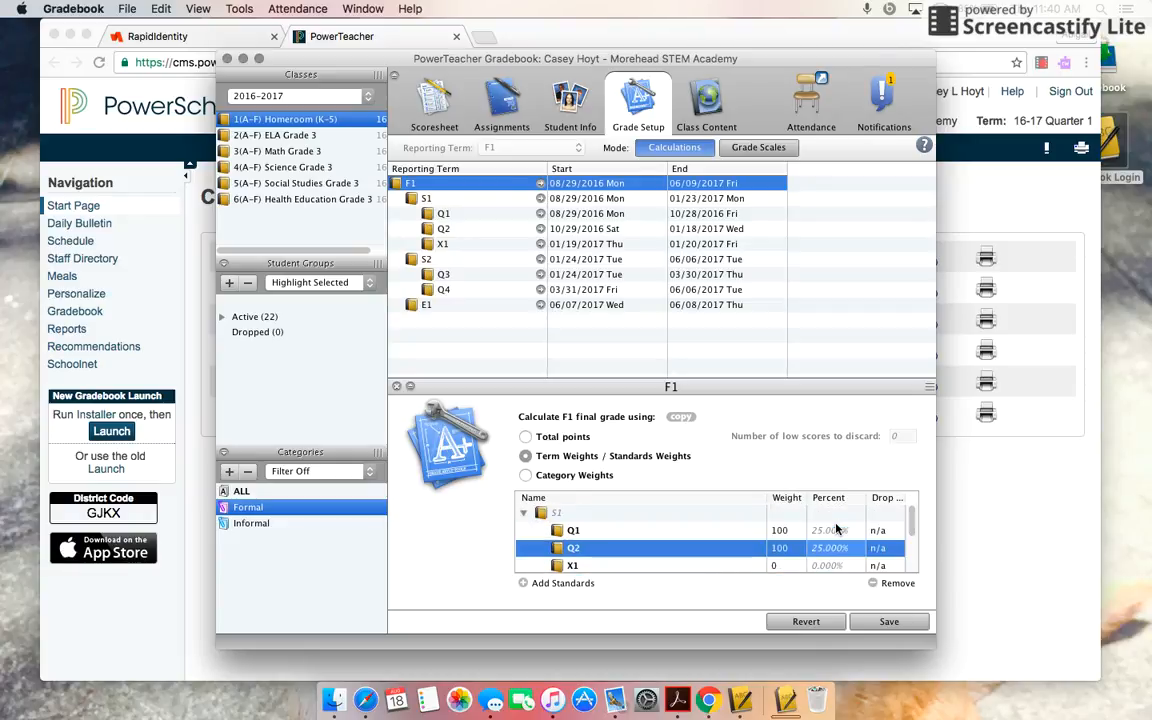
key(Down)
key(Down)
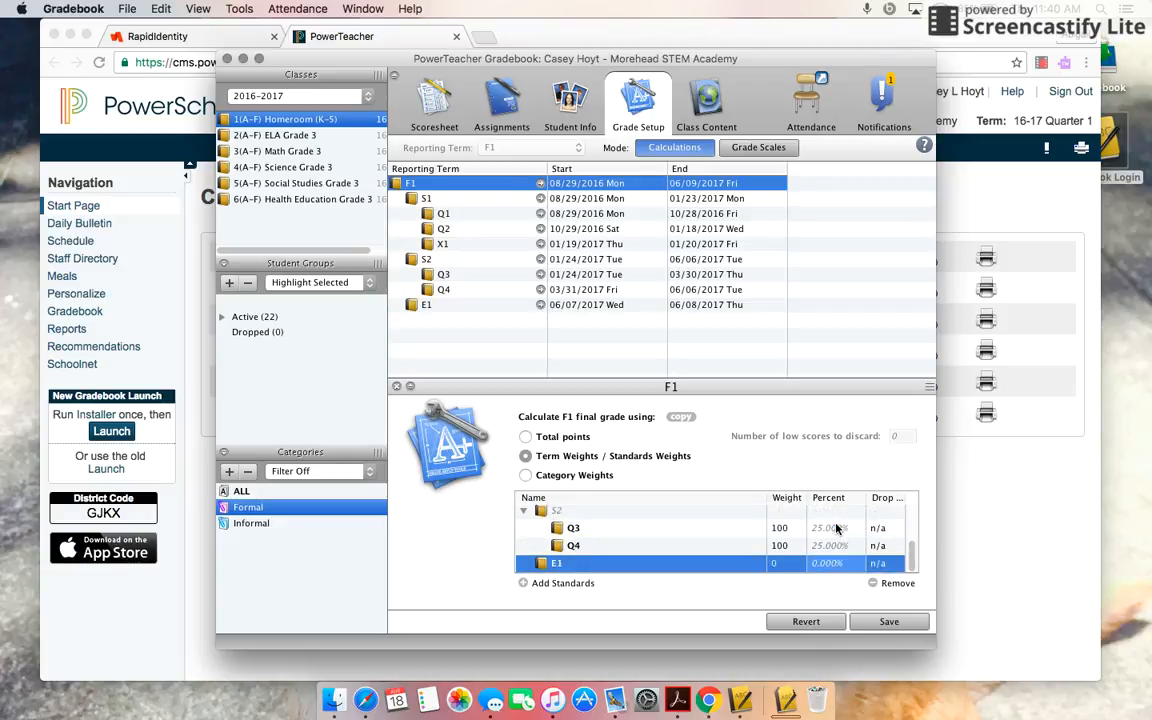
key(Up)
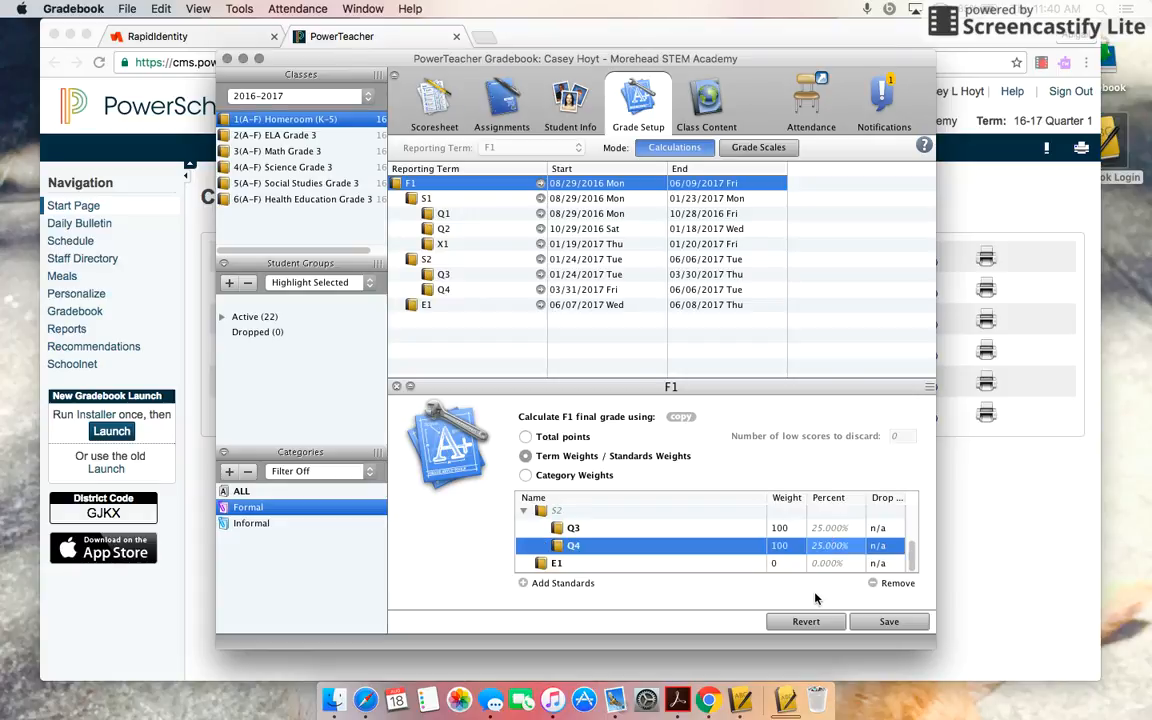
click(904, 624)
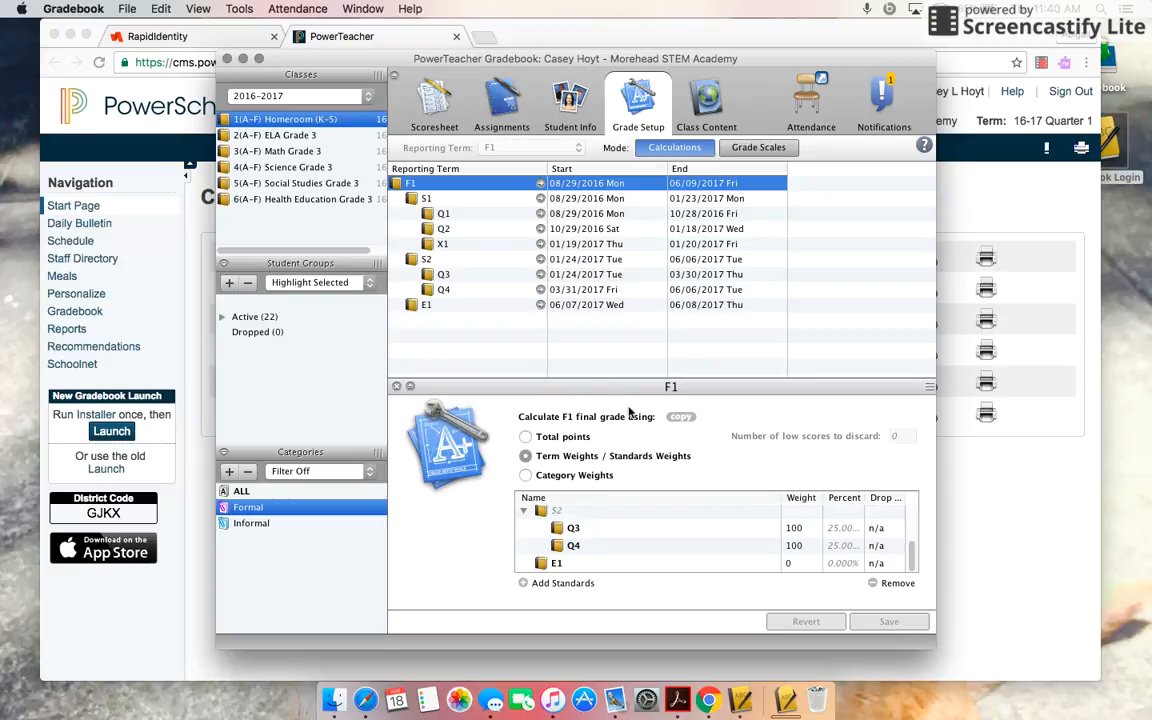
Step: Calculate the S1 final grade using Term Weights / Standards Weights and set the weight of X1 to 0
click(474, 200)
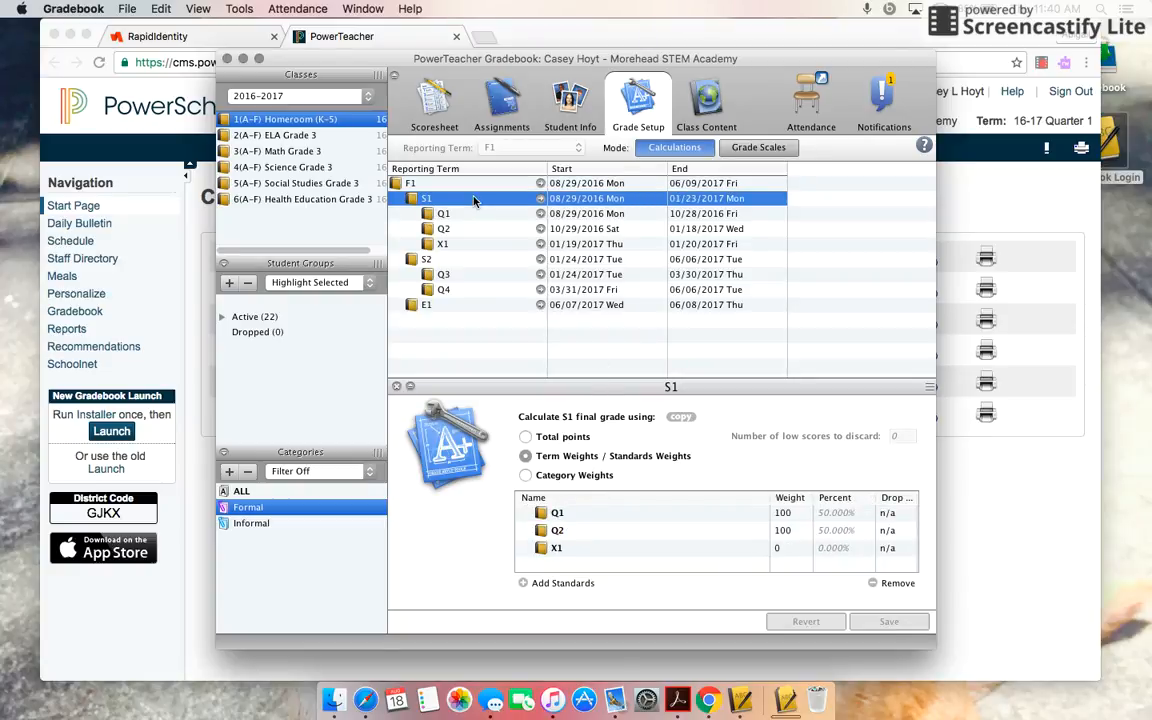
click(526, 456)
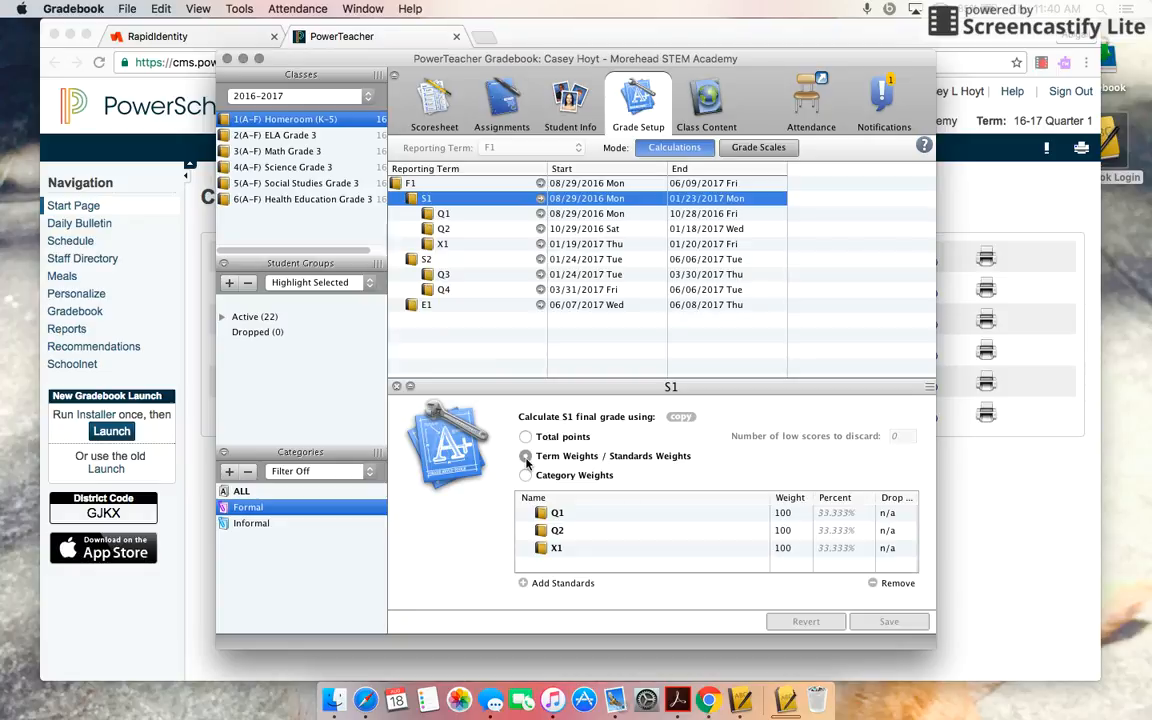
double_click(784, 513)
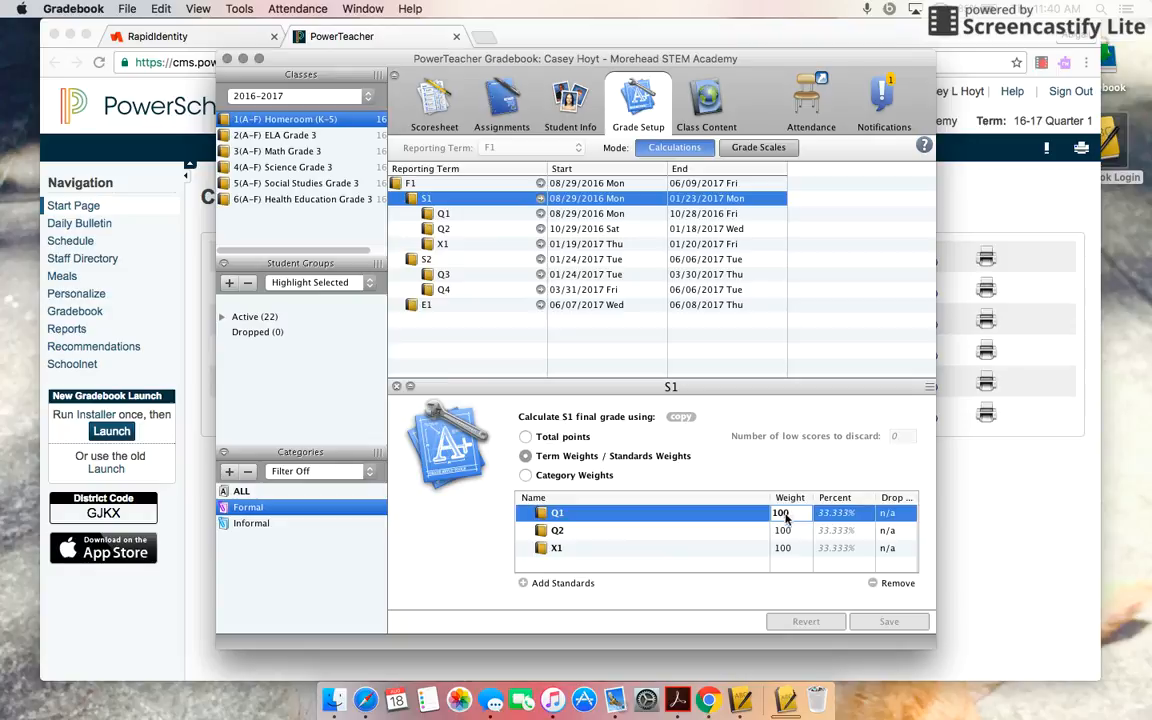
double_click(793, 530)
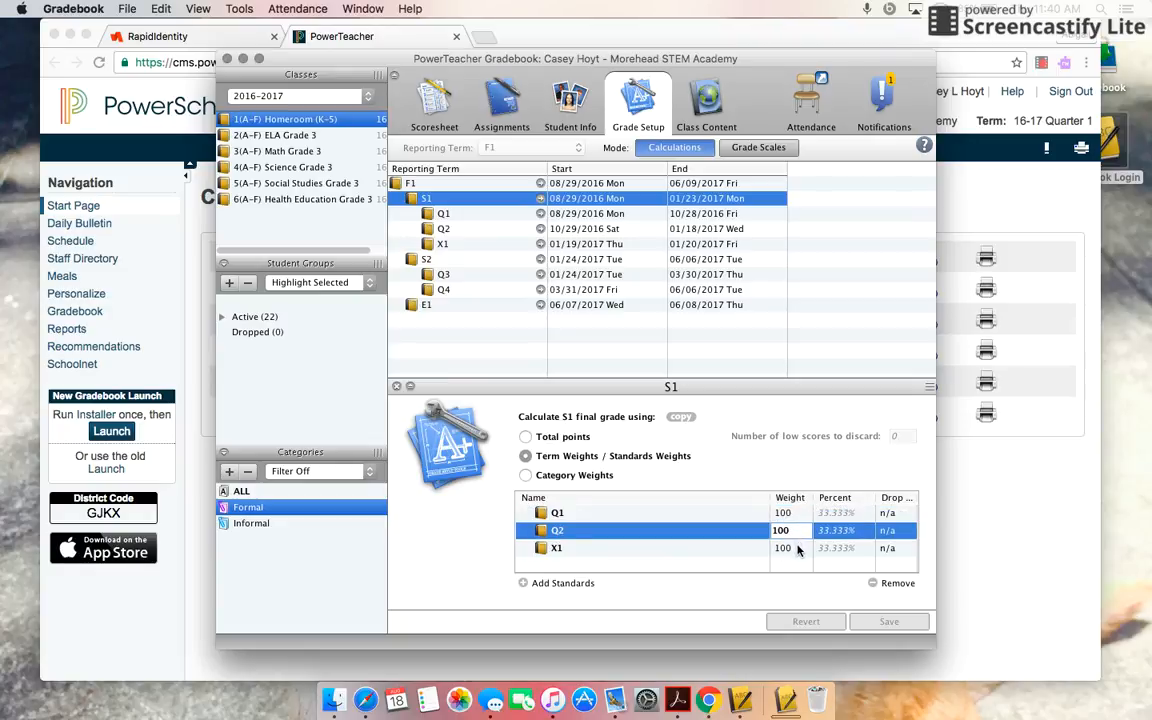
double_click(797, 548)
key(BackSpace)
key(BackSpace)
key(BackSpace)
text(0)
Step: Correct the S1 weights to 100 for Q1 and Q2 and 0 for X1, and save the setup
click(791, 497)
click(755, 530)
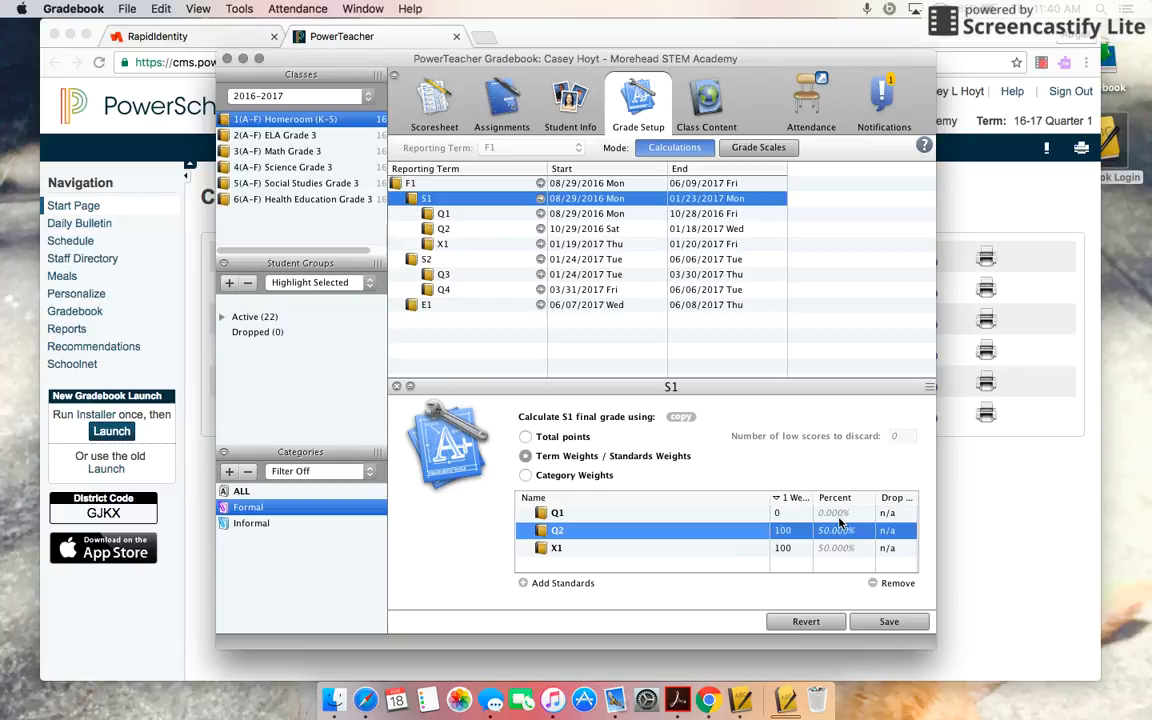
double_click(785, 548)
key(BackSpace)
key(BackSpace)
key(BackSpace)
text(0)
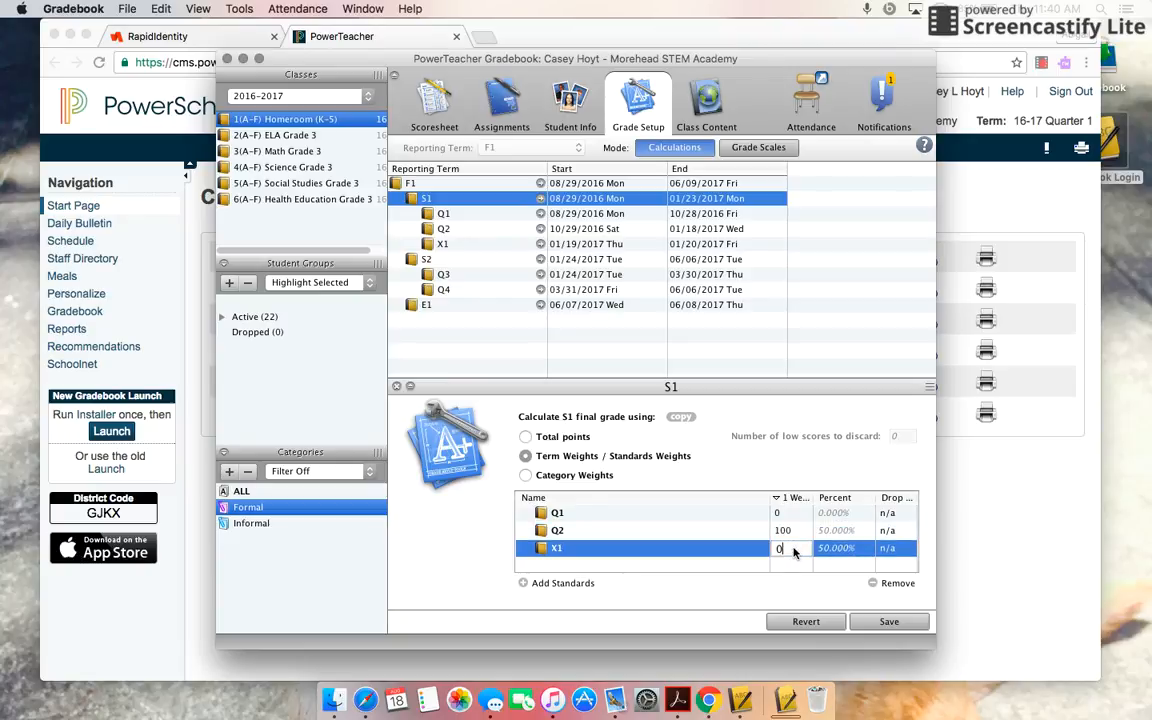
double_click(789, 514)
key(BackSpace)
text(00)
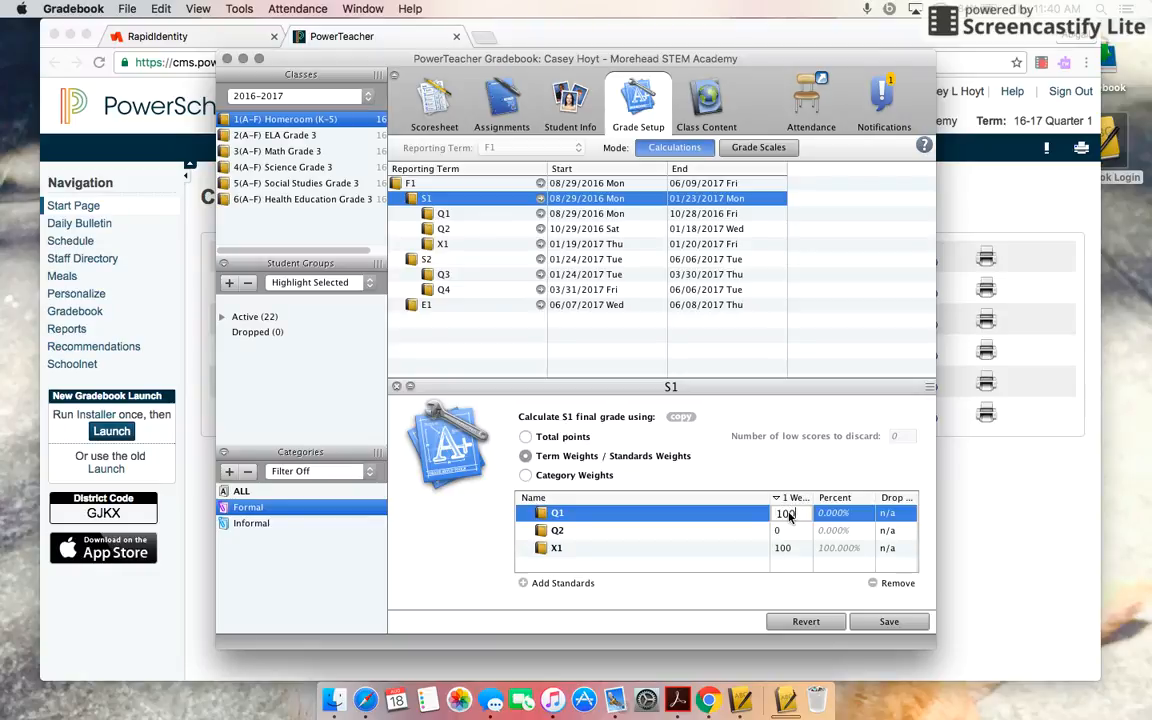
key(Return)
text(100)
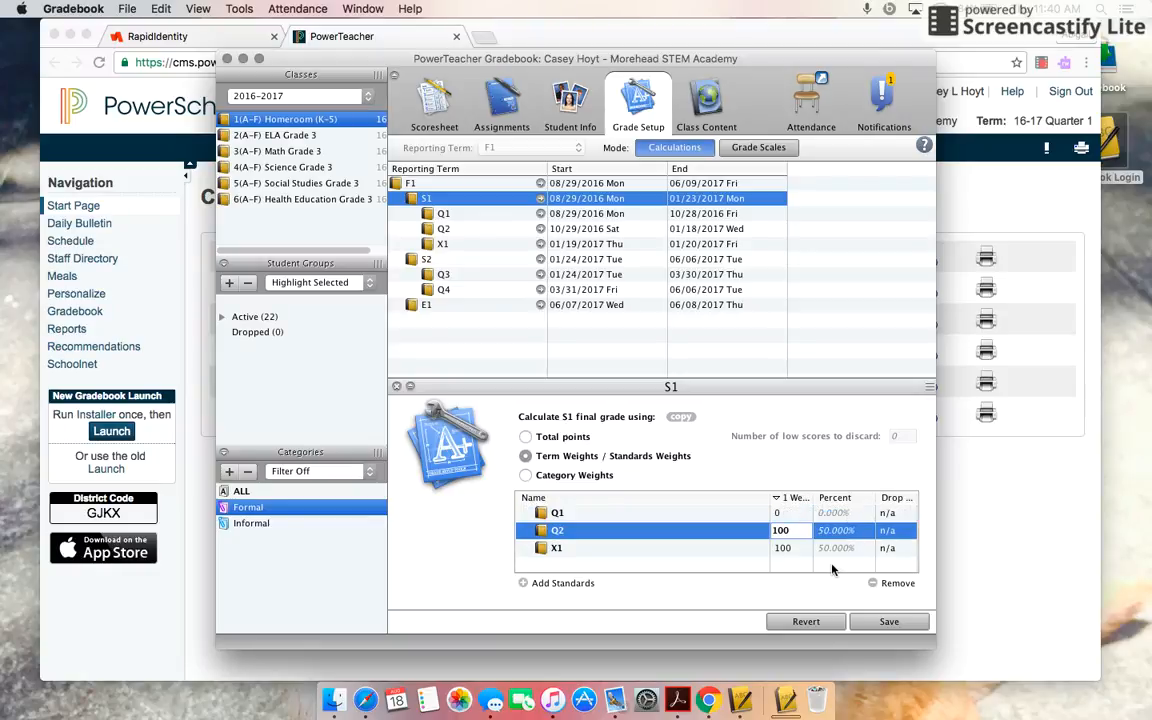
click(784, 498)
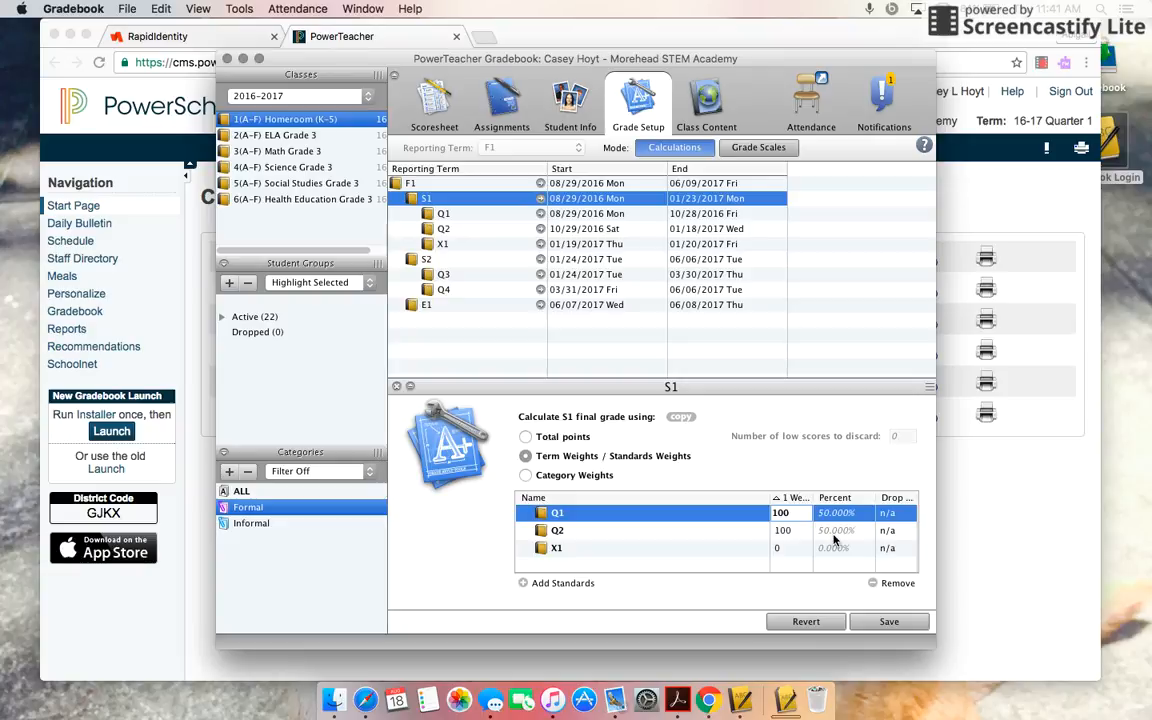
click(875, 624)
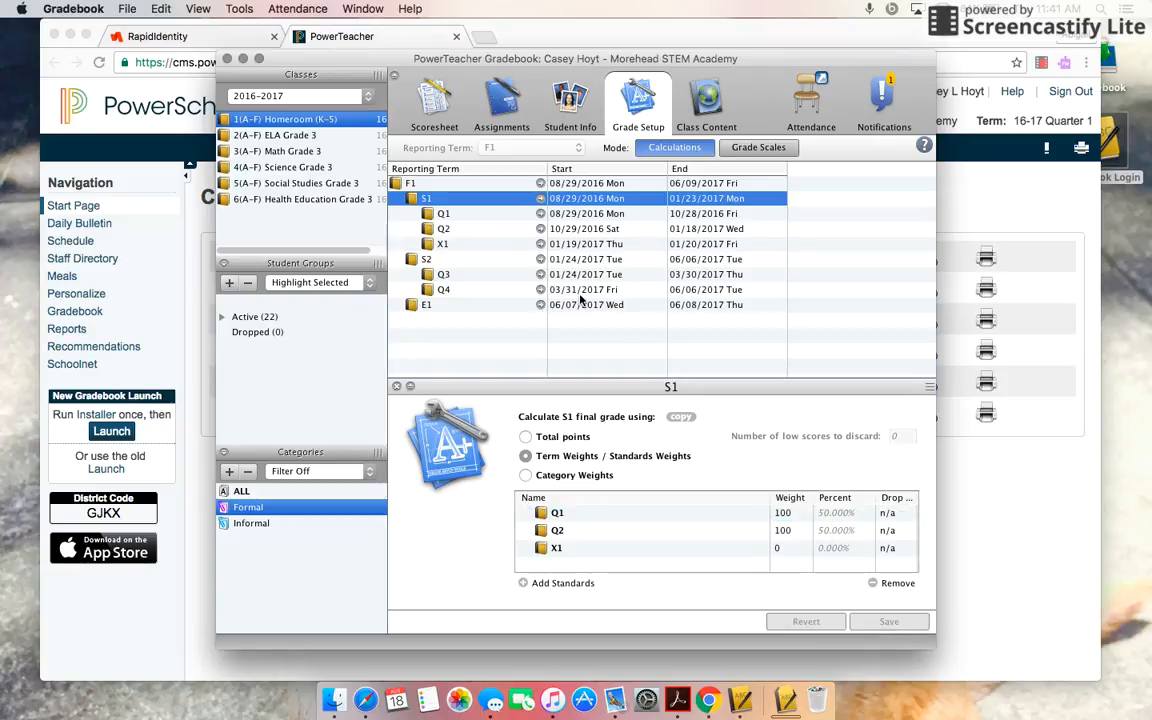
Step: Calculate the Q1 final grade using Category Weights and remove the Informal and Formal categories from its list
click(499, 214)
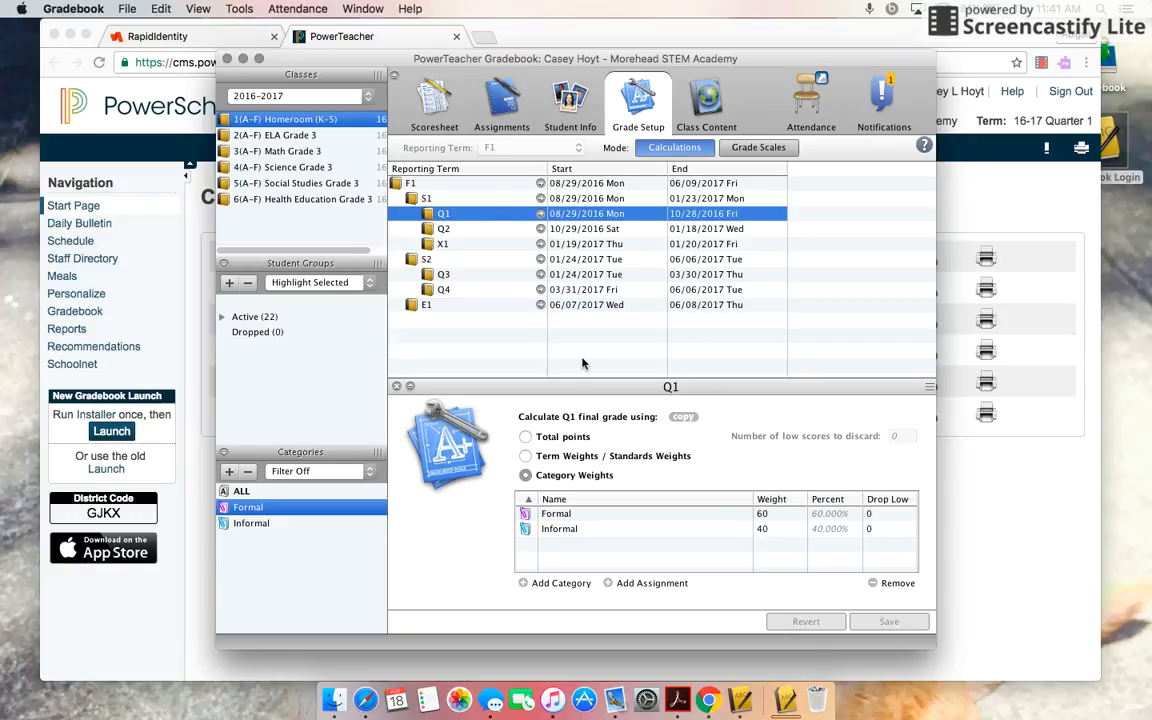
click(525, 476)
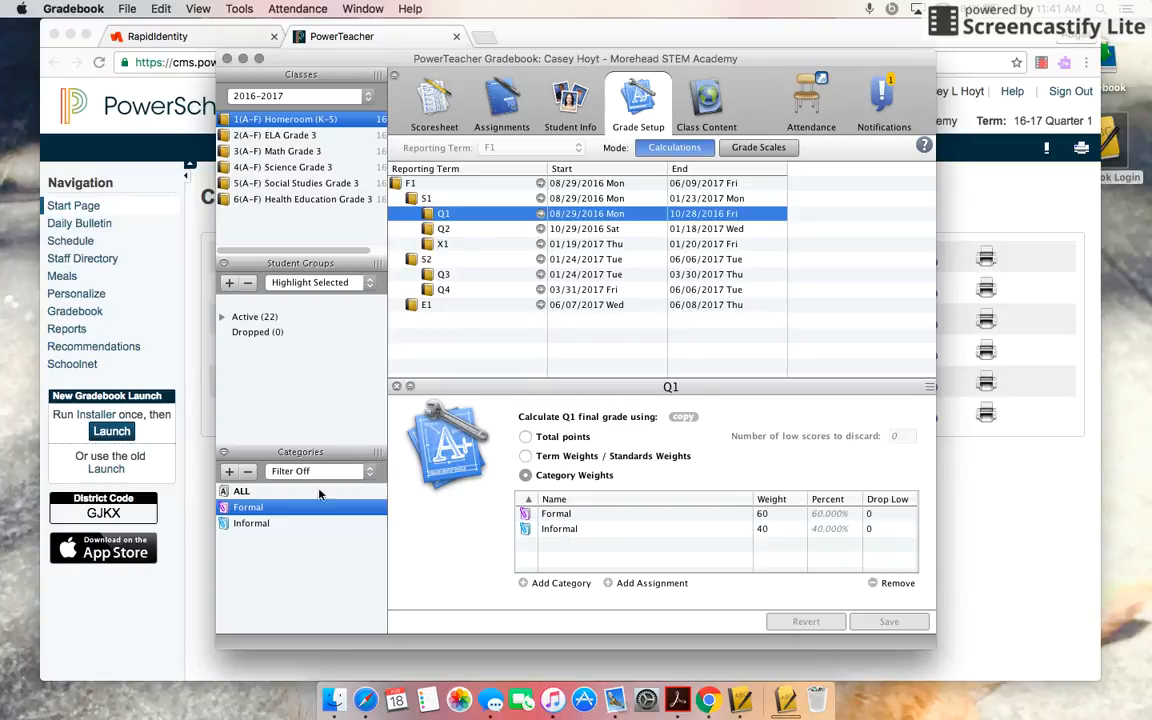
click(559, 530)
click(893, 583)
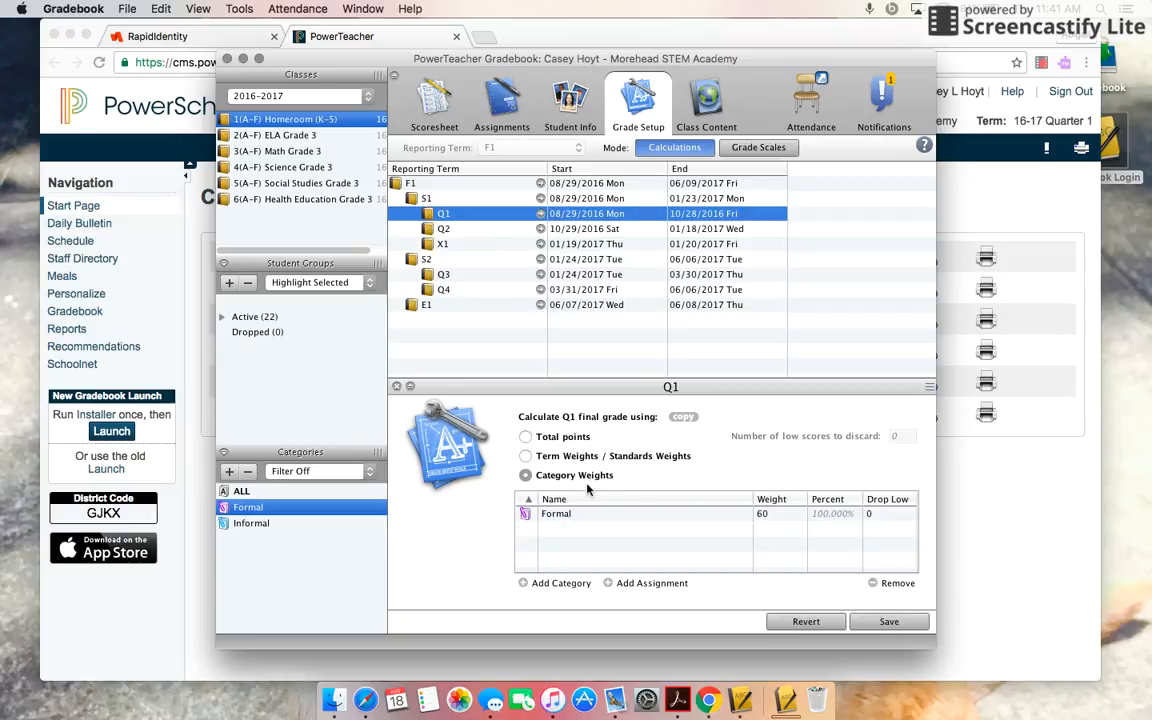
click(596, 513)
click(890, 583)
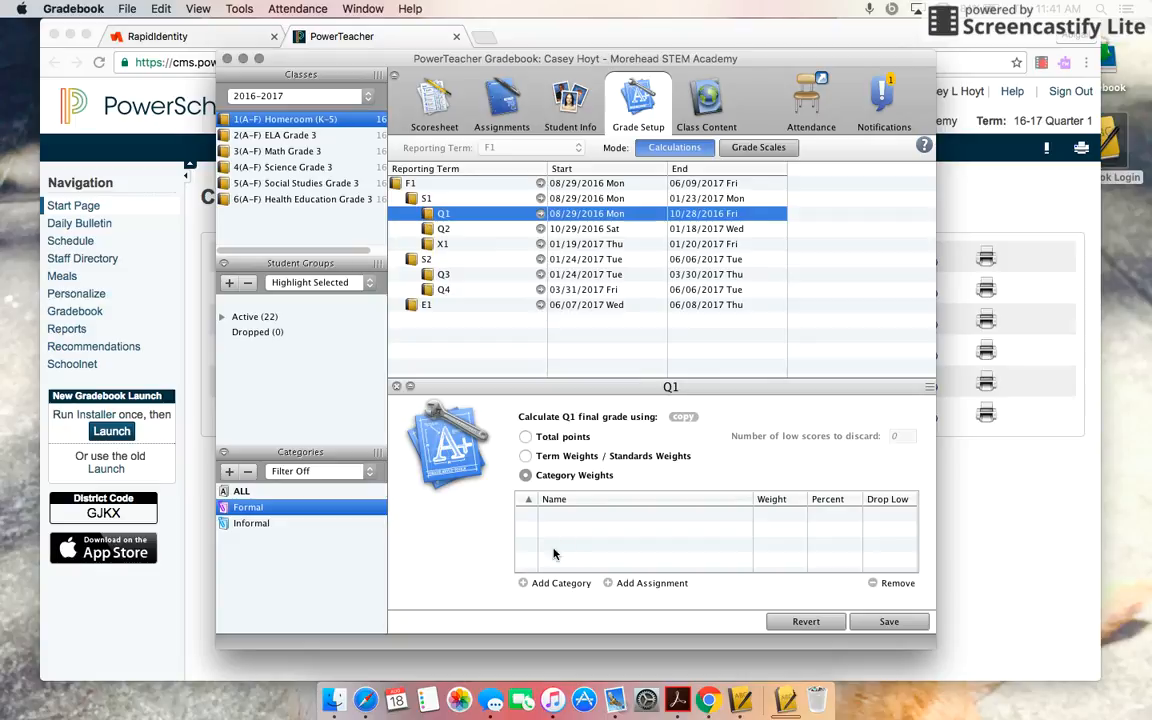
Step: Add the Formal and Informal categories to the Q1 final grade calculation
click(522, 583)
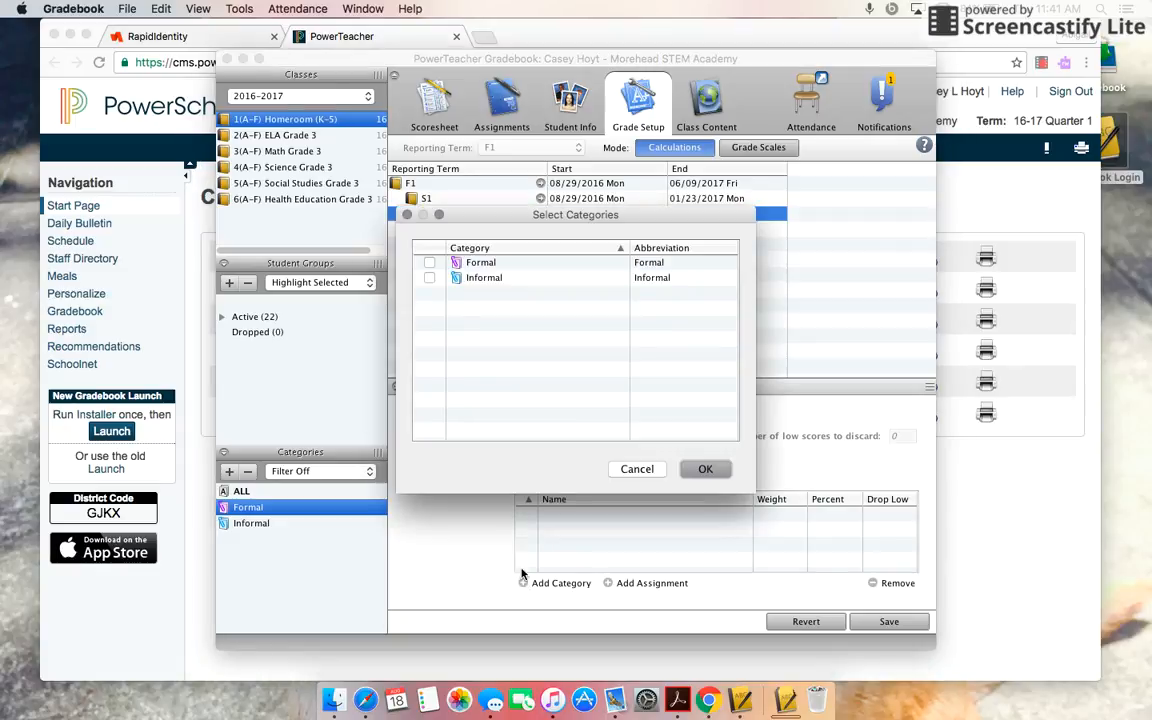
click(429, 262)
click(430, 278)
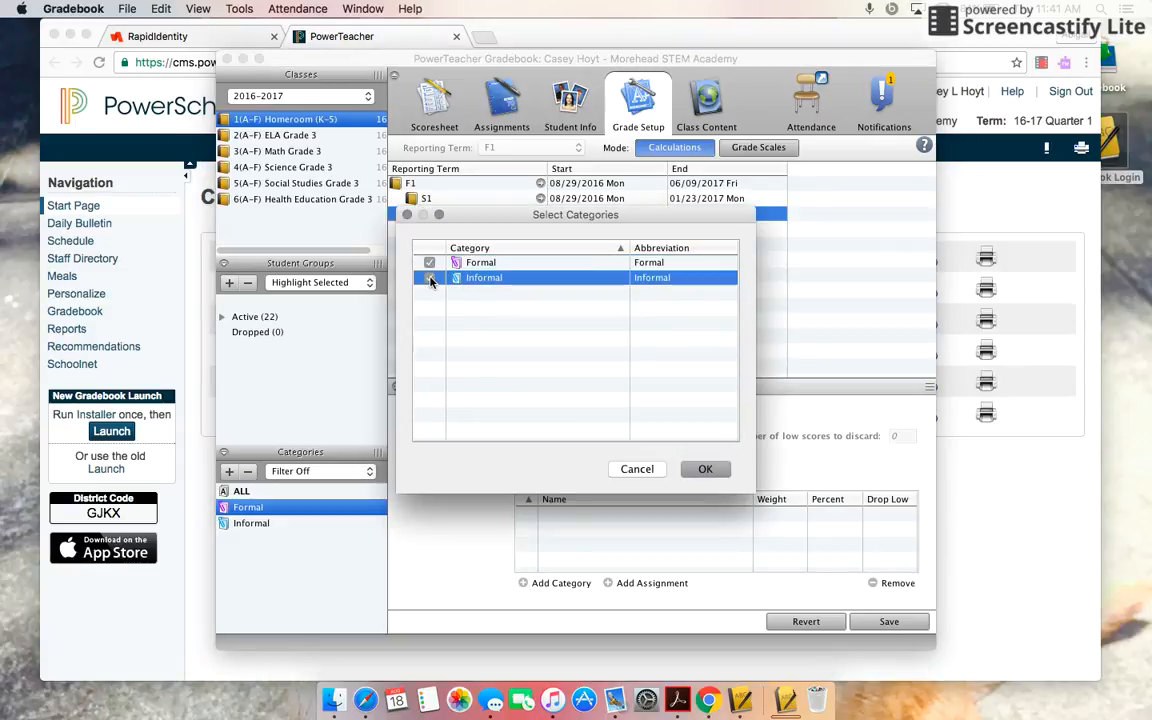
click(705, 469)
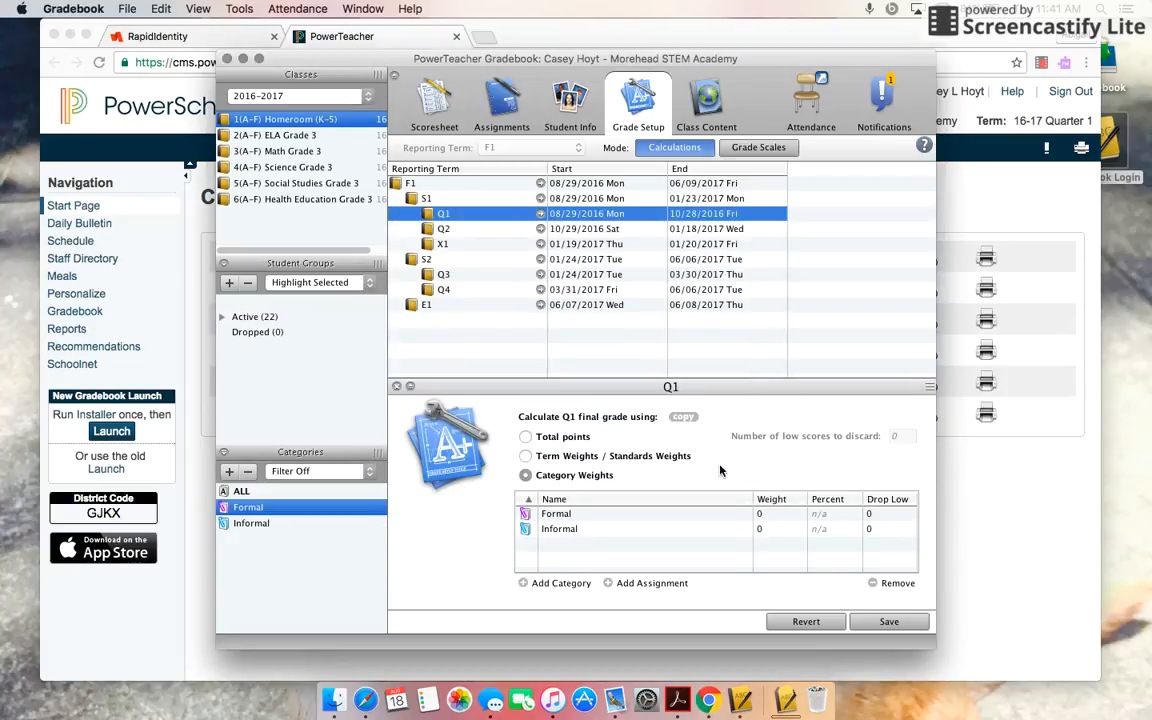
Step: Set the Q1 category weights to 60 for Formal and 40 for Informal, and save the setup
click(771, 514)
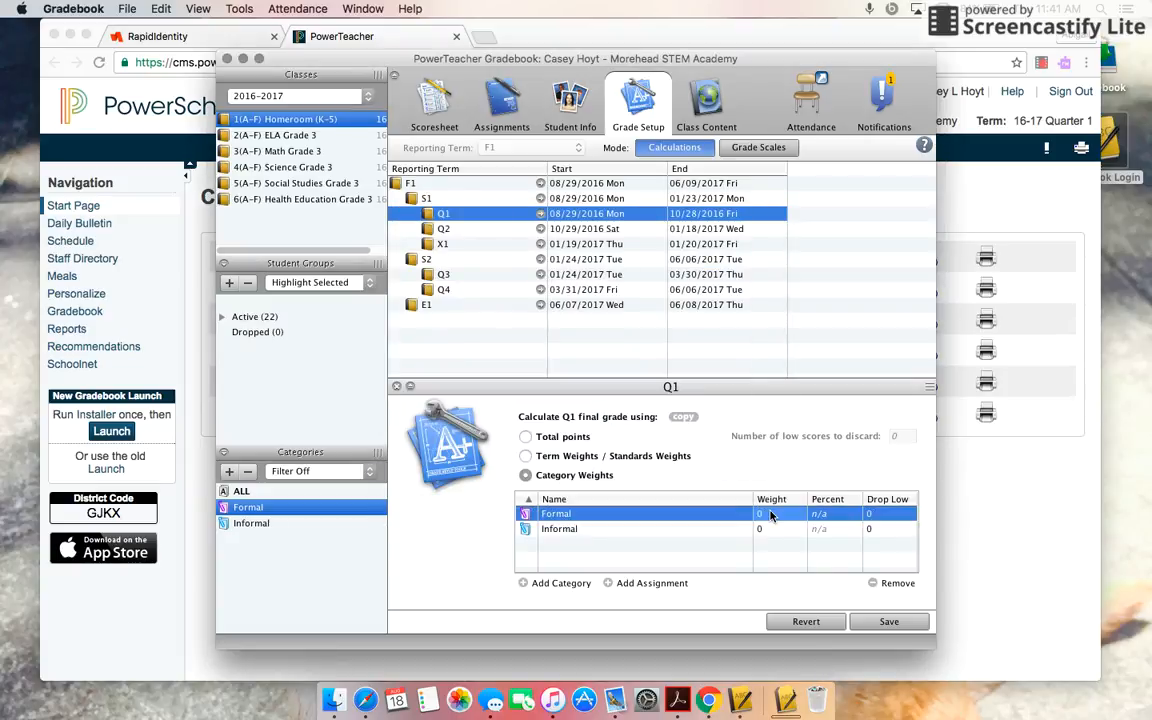
click(771, 514)
text(60)
click(775, 529)
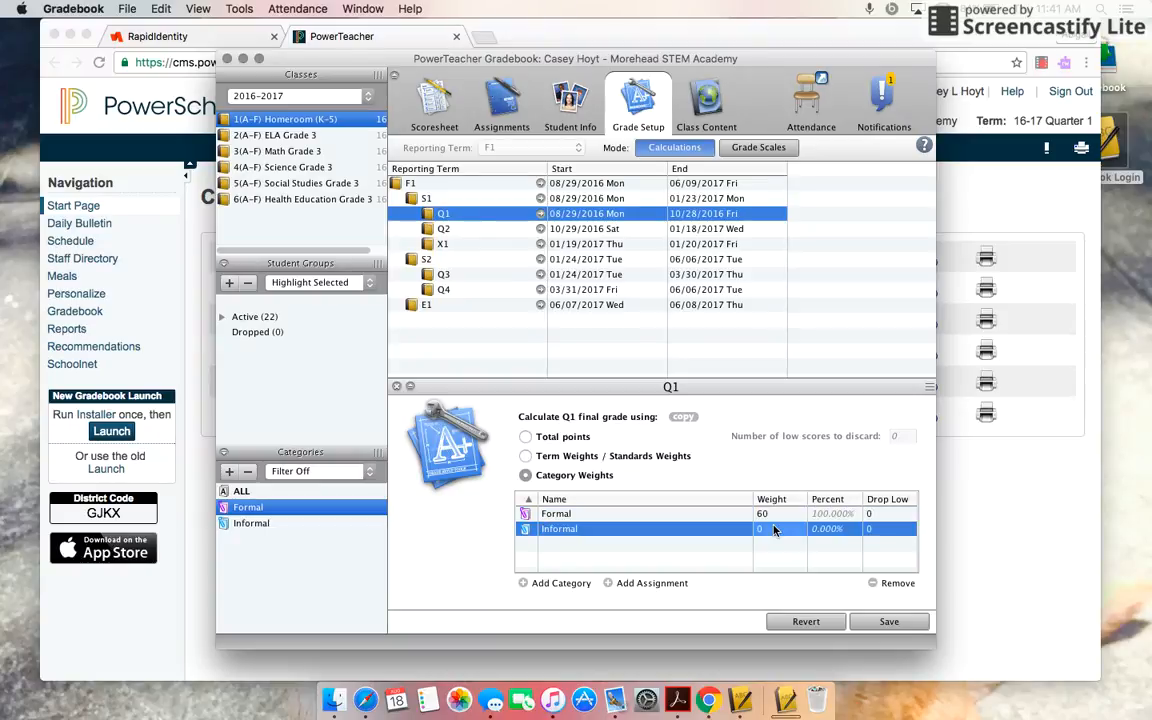
click(775, 529)
text(40)
click(757, 549)
click(828, 499)
click(887, 622)
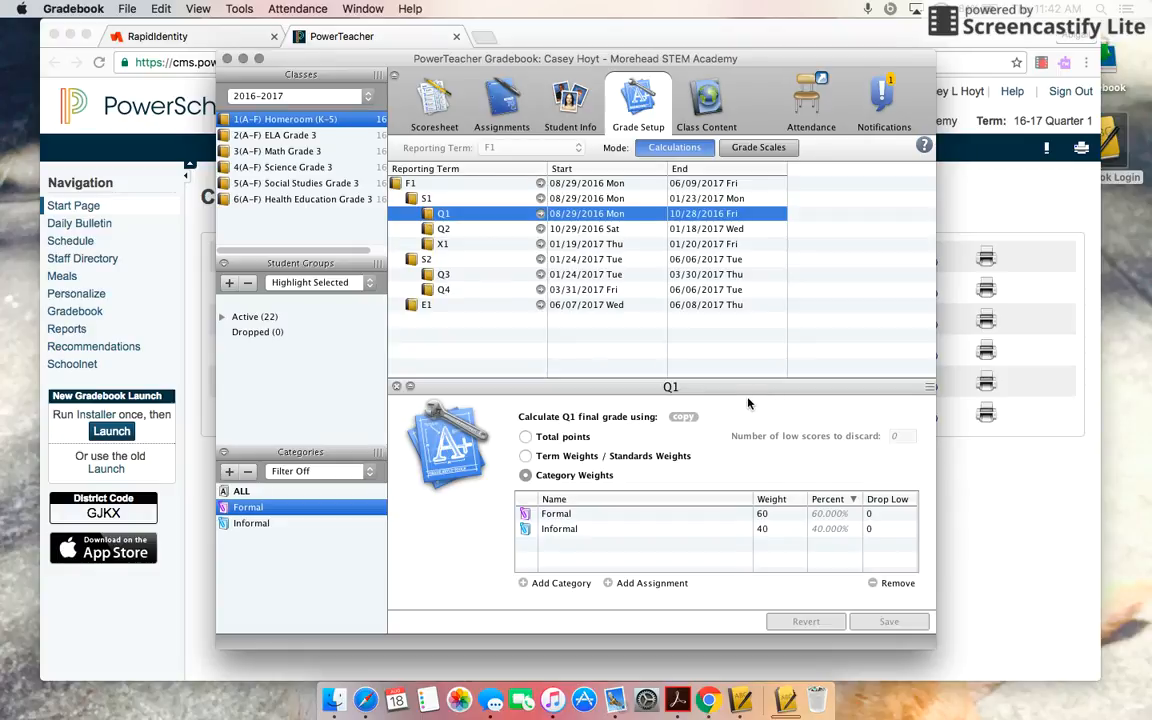
Step: Copy only the Q1 grade setup to the Homeroom reporting terms Q2, Q3 and Q4, and check the copied setup in Q2
click(682, 417)
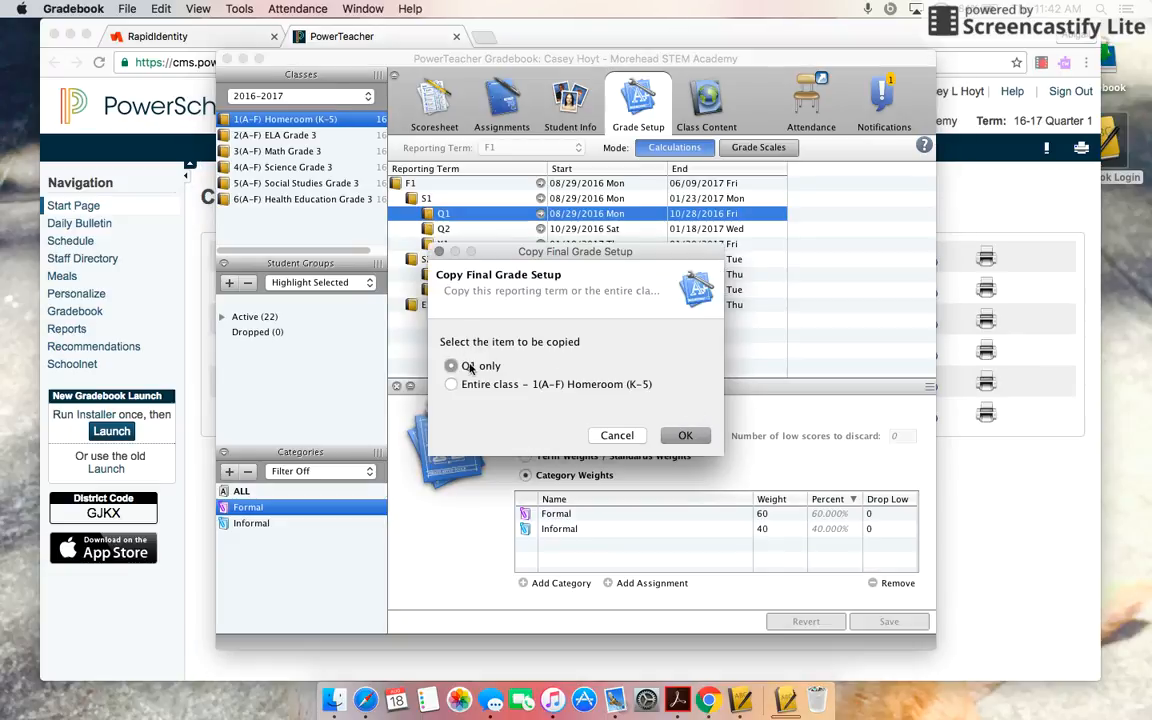
click(685, 435)
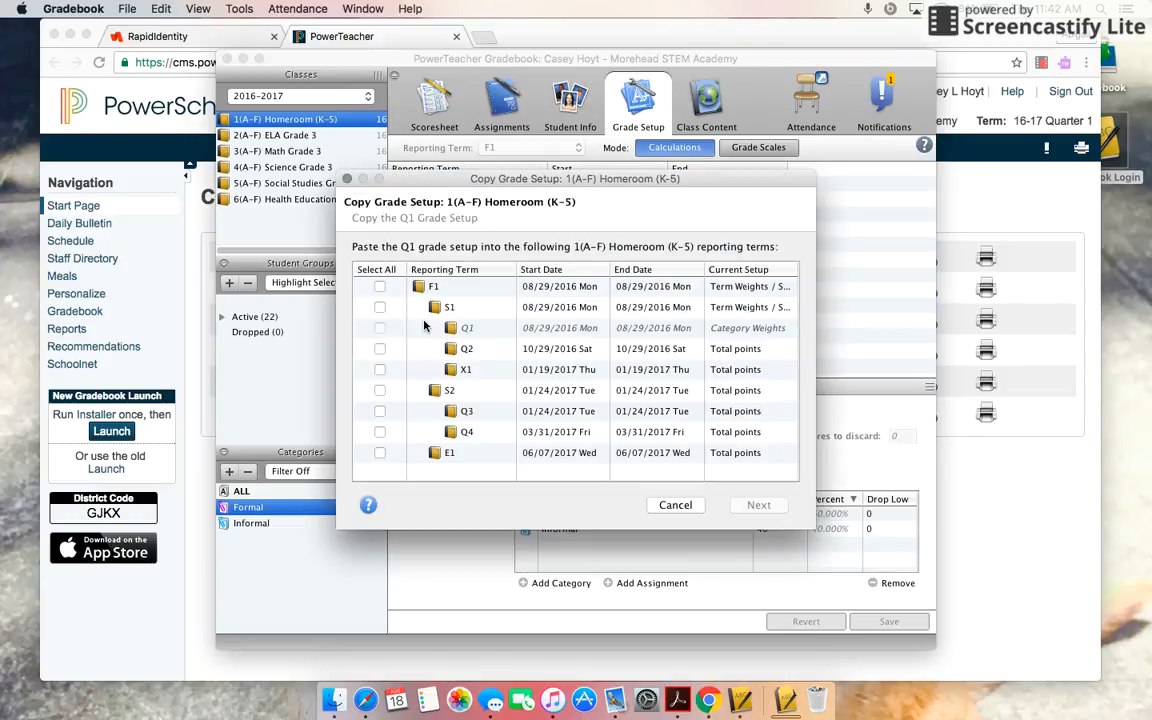
click(379, 349)
click(380, 411)
click(380, 432)
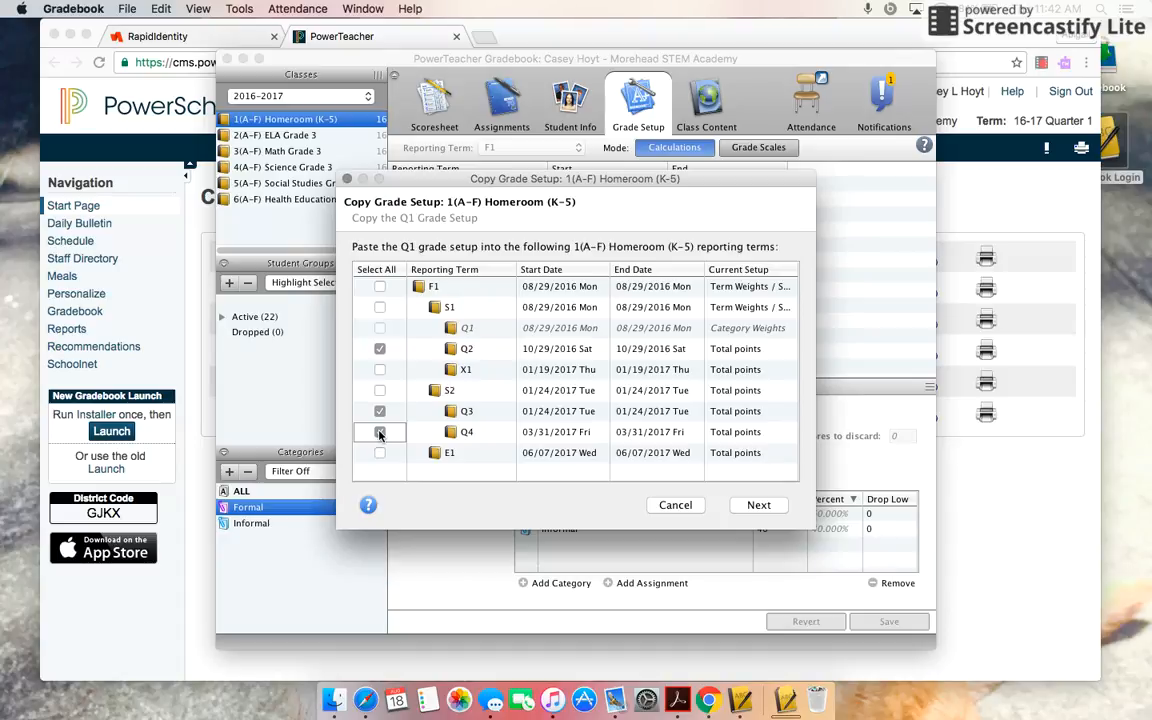
click(757, 505)
click(757, 505)
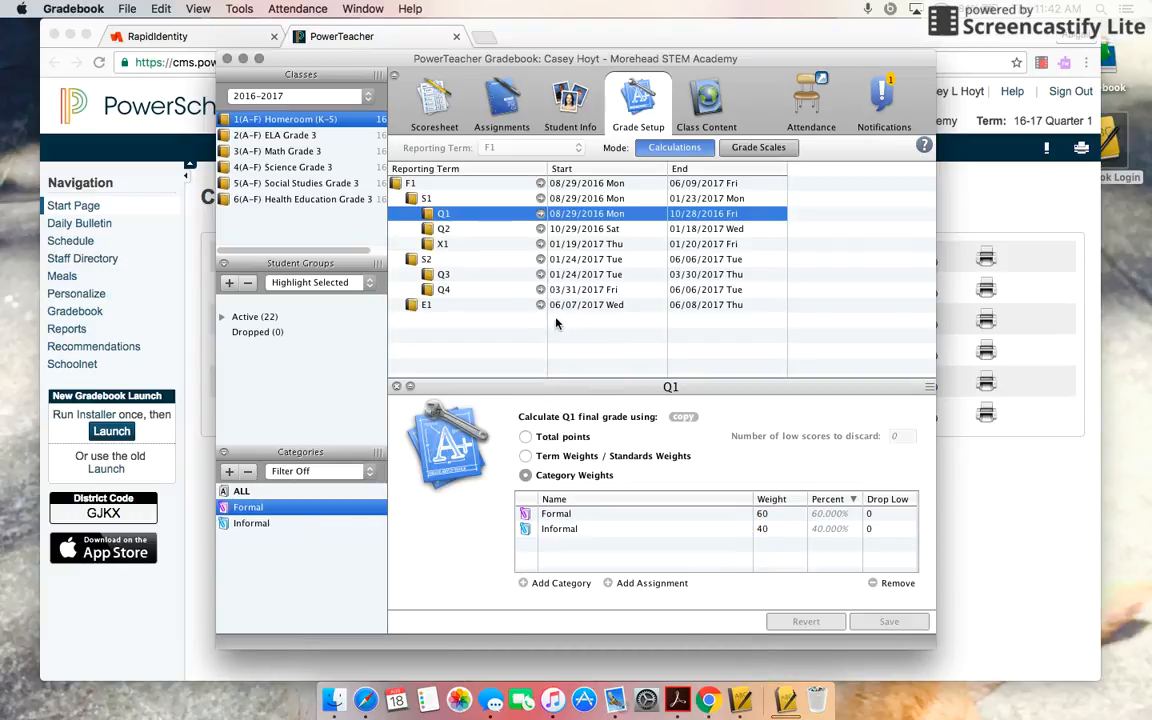
click(464, 230)
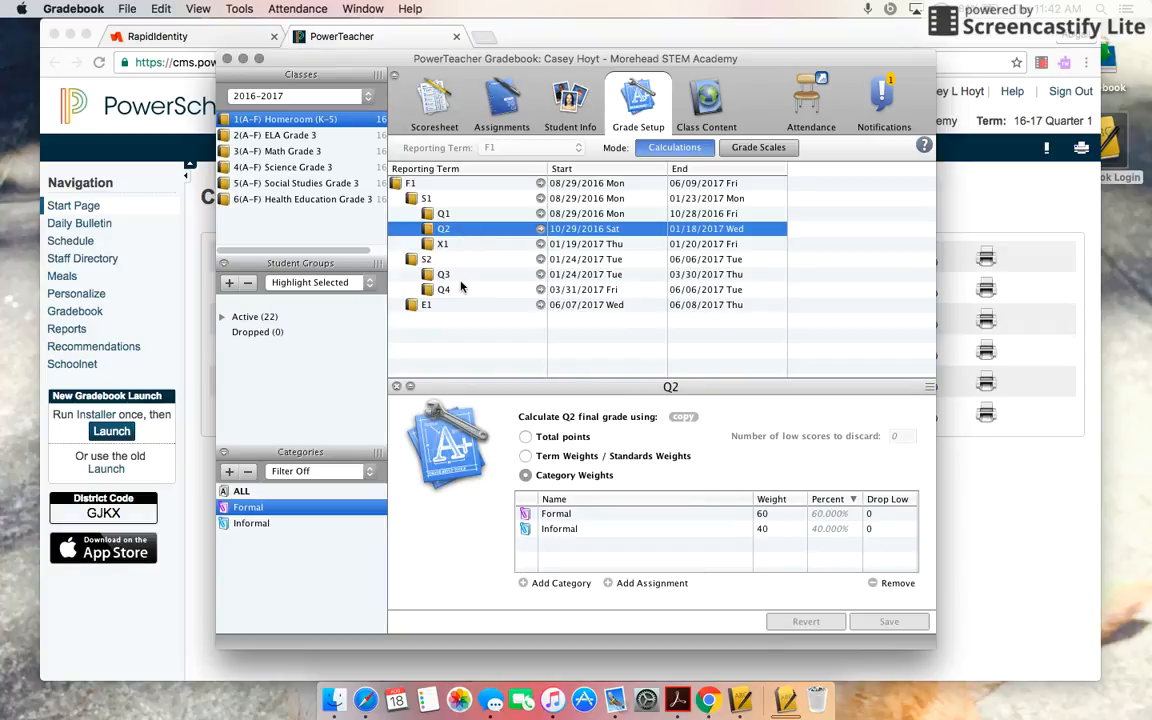
Step: Check the X1 calculation setup, set the S2 final grade to be calculated using Term Weights / Standards Weights, and save it
click(455, 244)
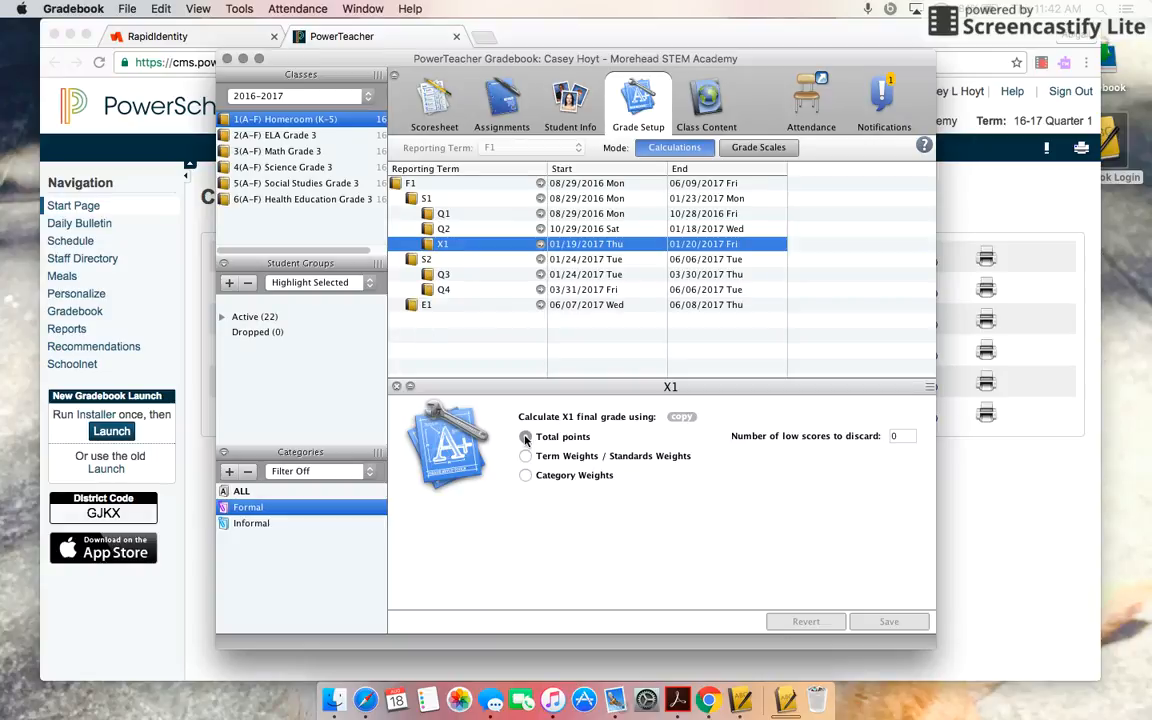
click(485, 262)
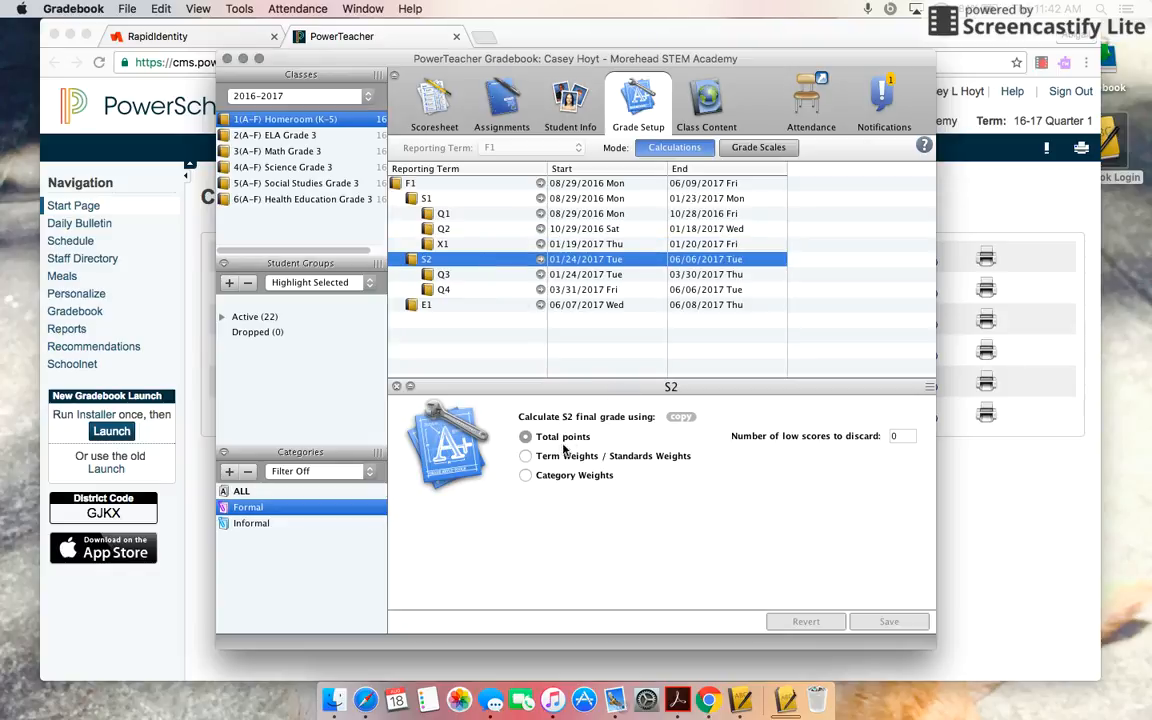
click(526, 457)
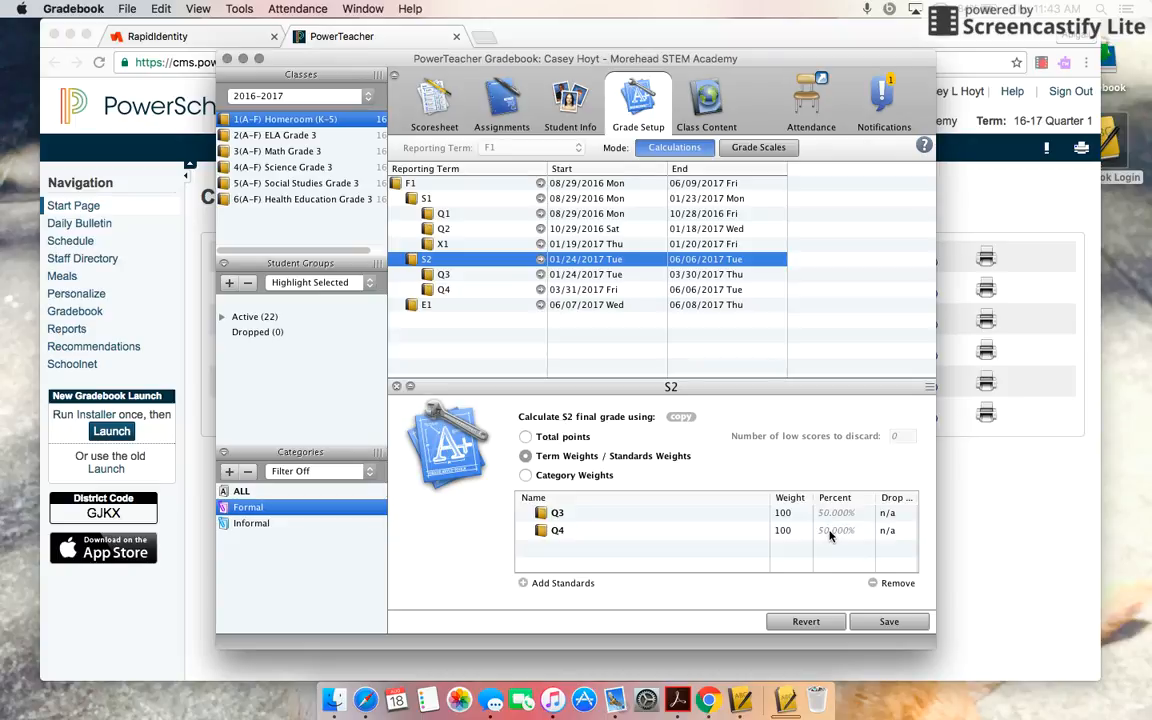
click(882, 622)
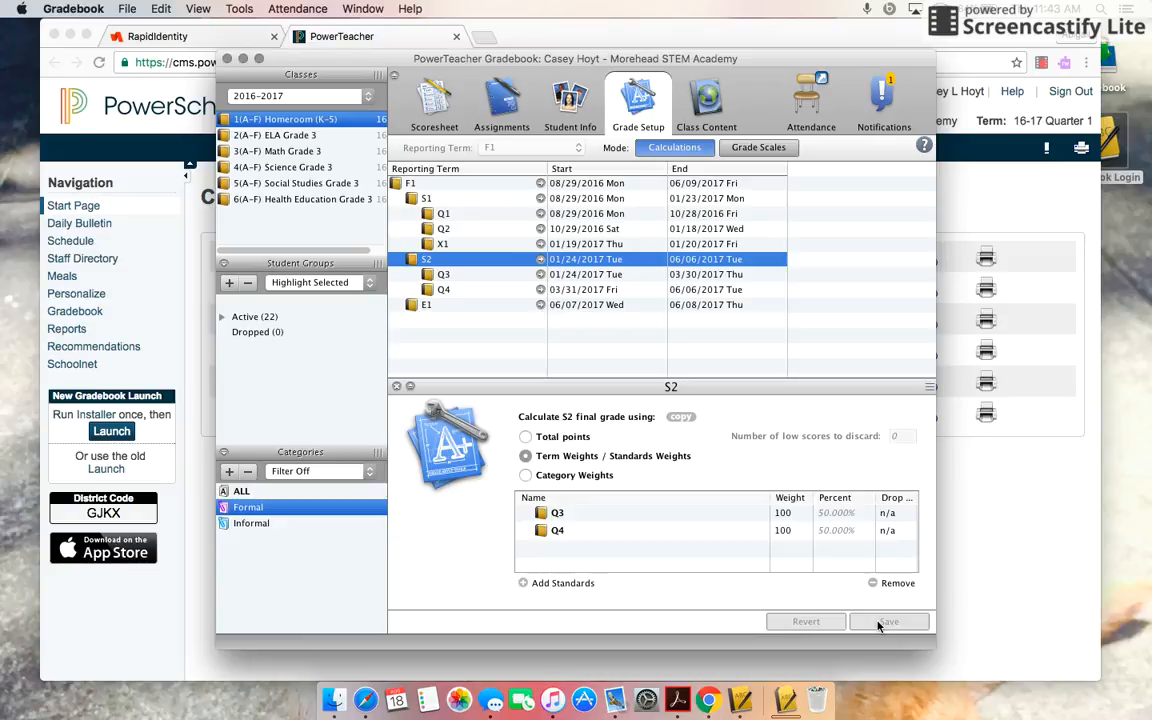
Step: Review the final grade calculation setups of reporting terms Q3, Q4 and E1
click(518, 276)
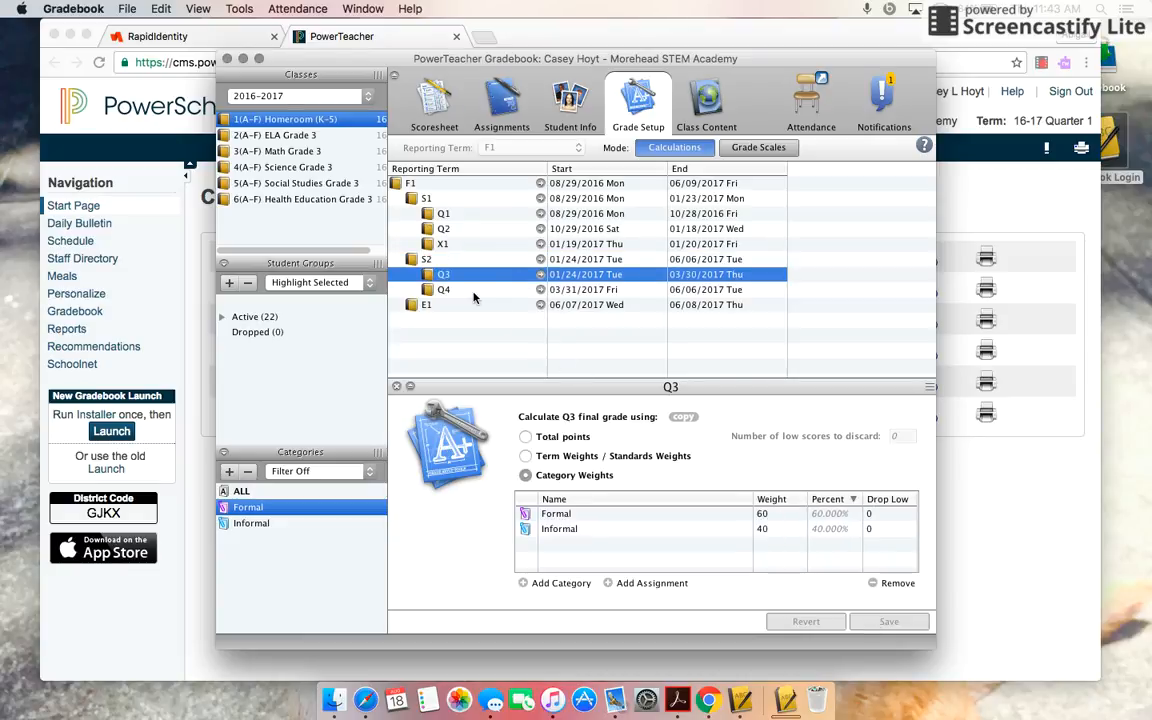
click(474, 291)
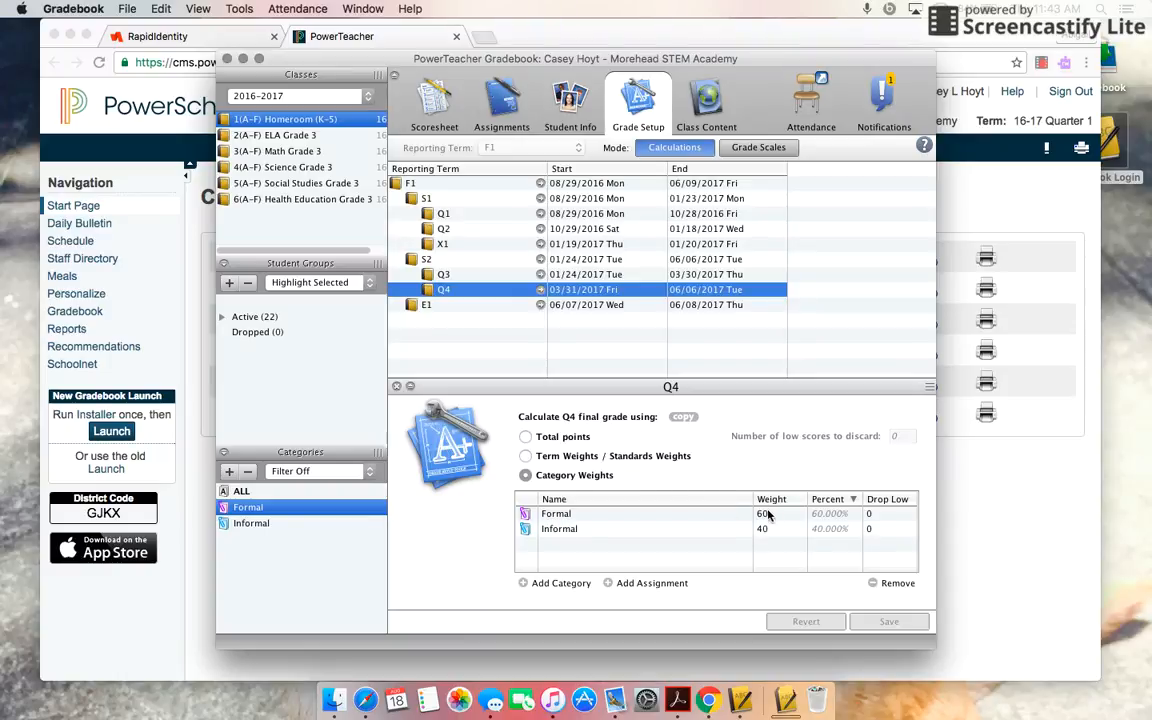
click(474, 305)
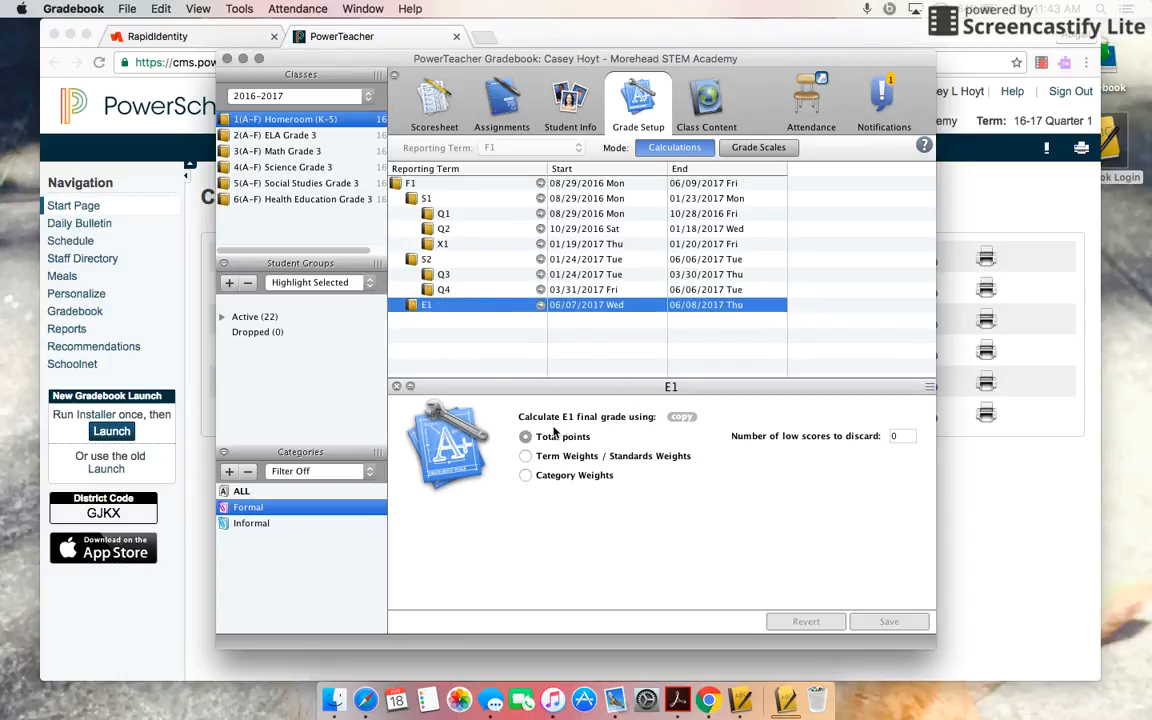